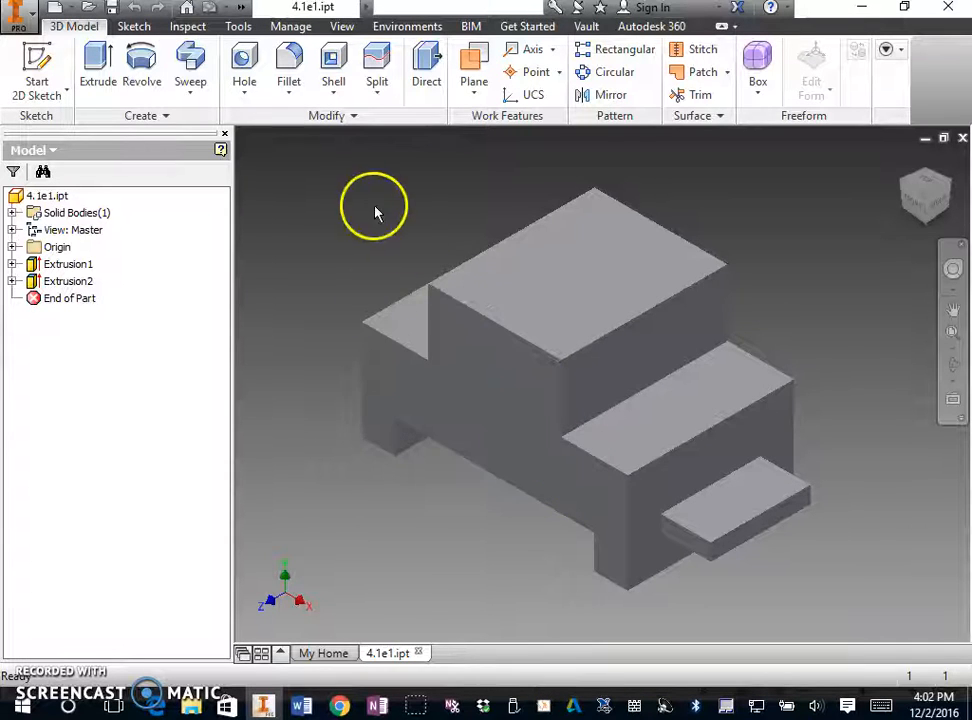
{"action": "left_click", "coordinate": [16, 20]}
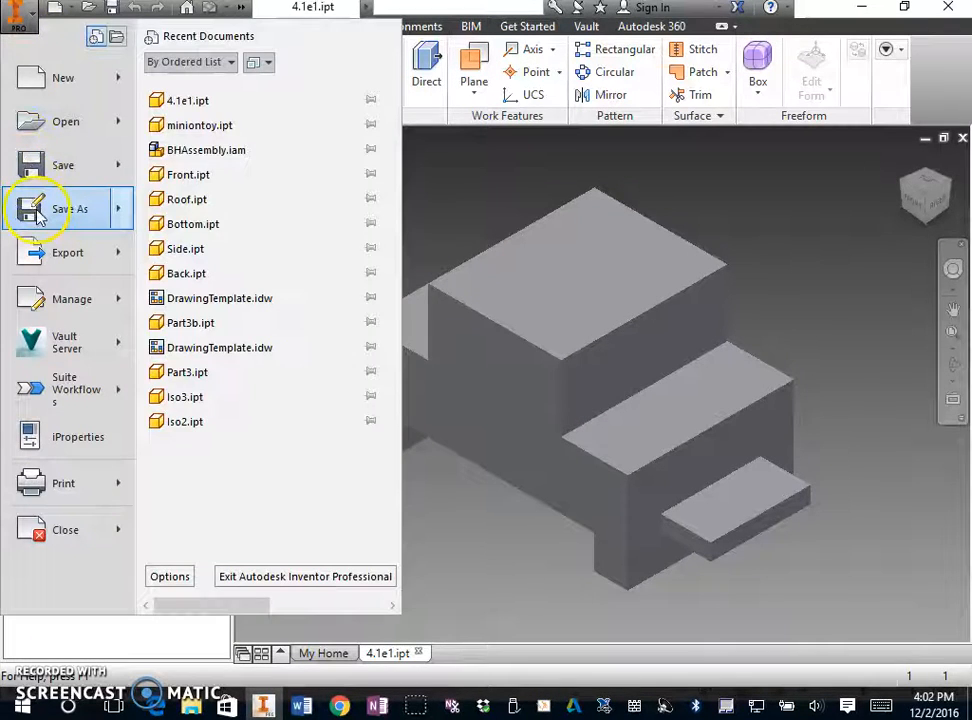
{"action": "mouse_move", "coordinate": [36, 213]}
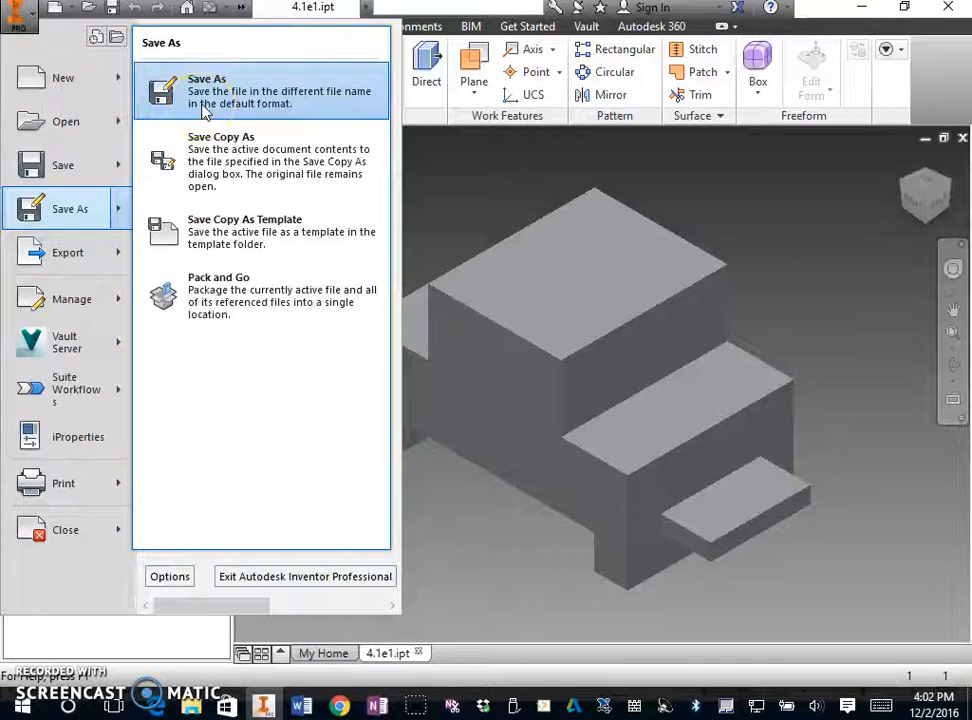
{"action": "left_click", "coordinate": [447, 197]}
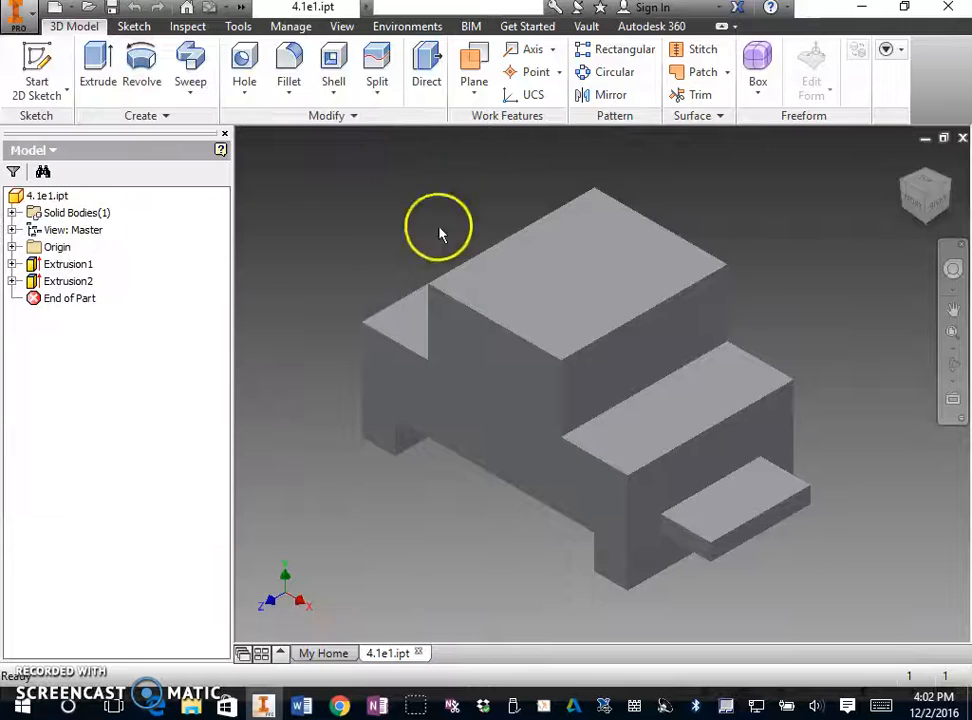
Switch to OneNote and attach the file 4.1e1.ipt to the 4.1e Modeling Practice page
{"action": "left_click", "coordinate": [377, 706]}
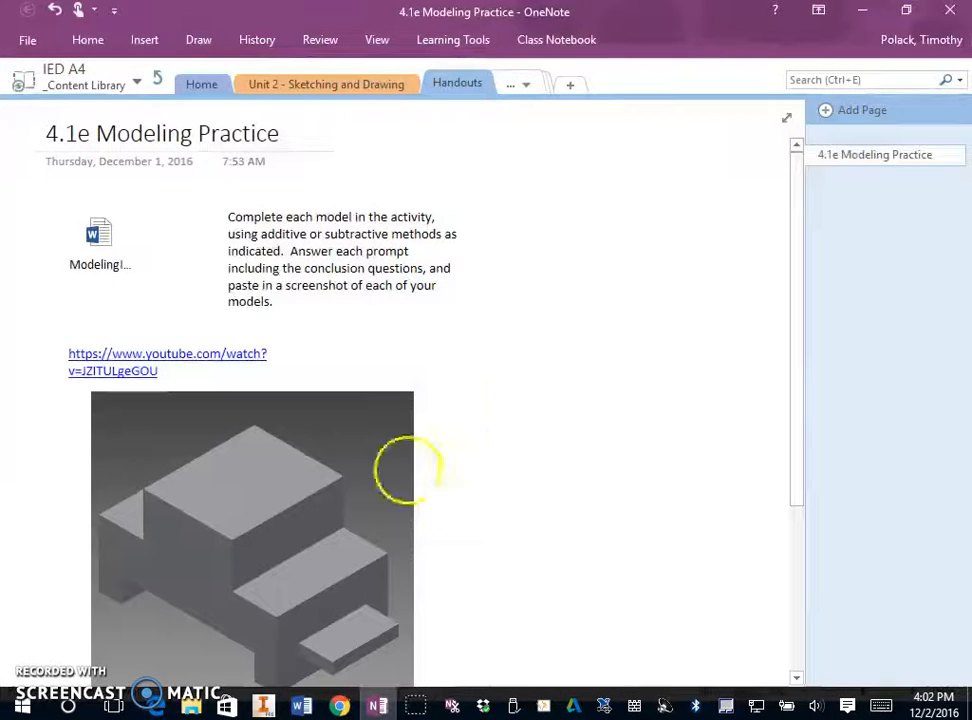
{"action": "left_click", "coordinate": [144, 40]}
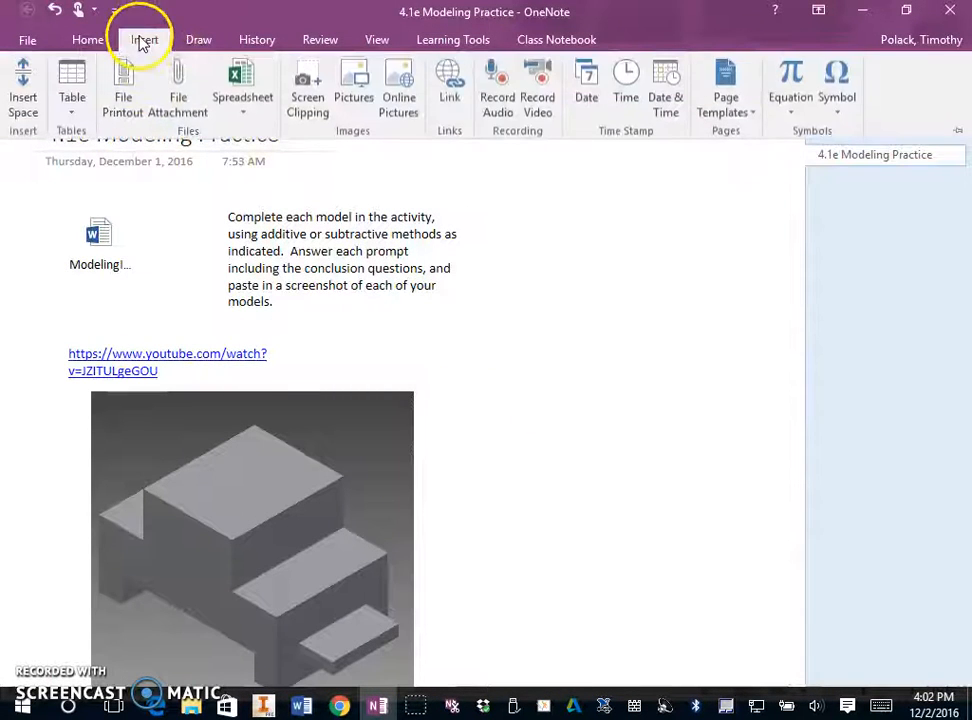
{"action": "left_click", "coordinate": [166, 88]}
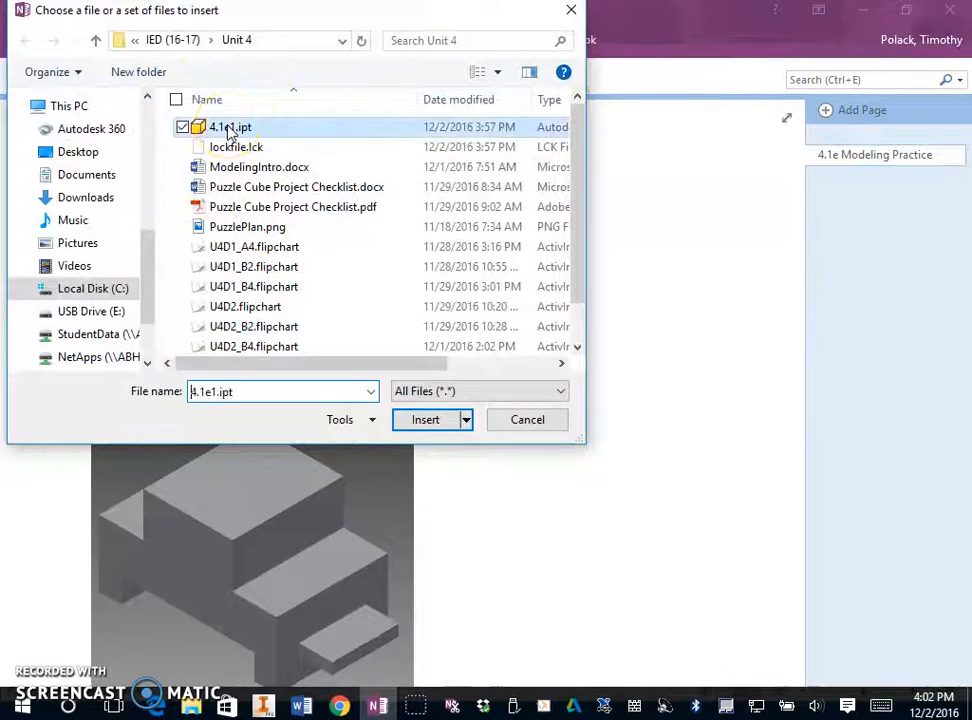
{"action": "double_click", "coordinate": [230, 131]}
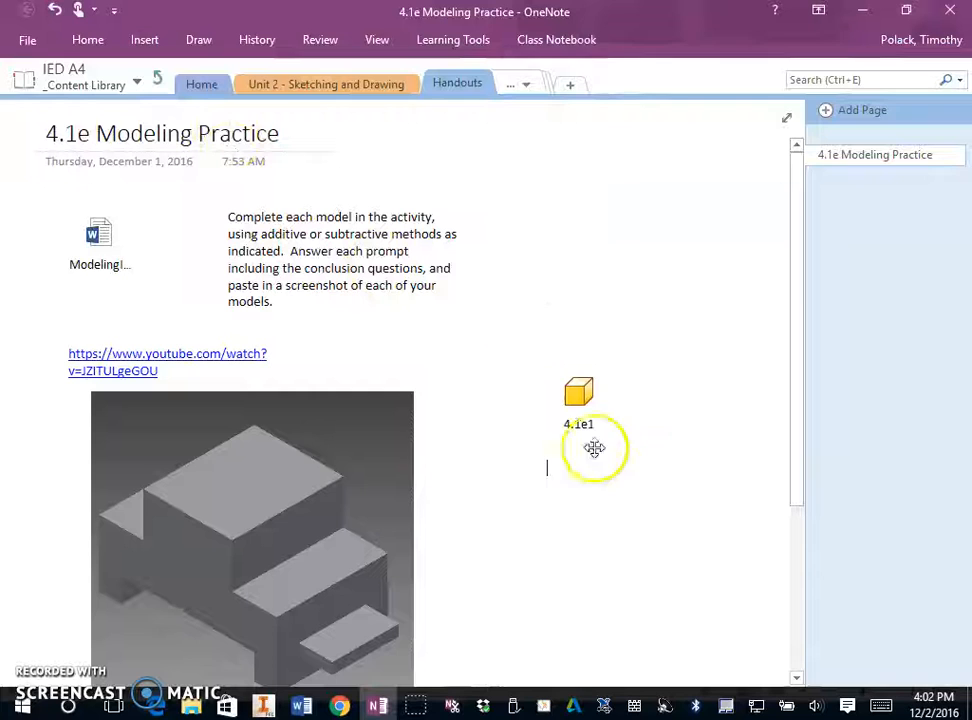
{"action": "scroll", "coordinate": [519, 431], "scroll_direction": "down", "scroll_amount": 1}
{"action": "scroll", "coordinate": [519, 431], "scroll_direction": "down", "scroll_amount": 3}
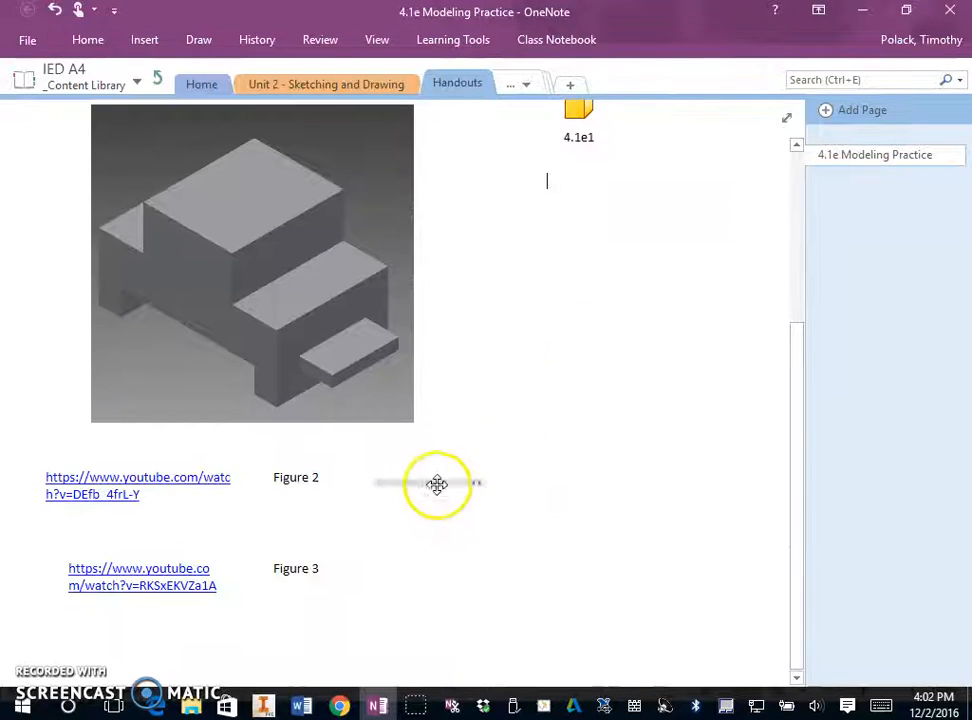
Switch to ModelingIntro.docx in Word and examine the dimensioned drawing of object 2, including its units note
{"action": "left_click", "coordinate": [265, 705]}
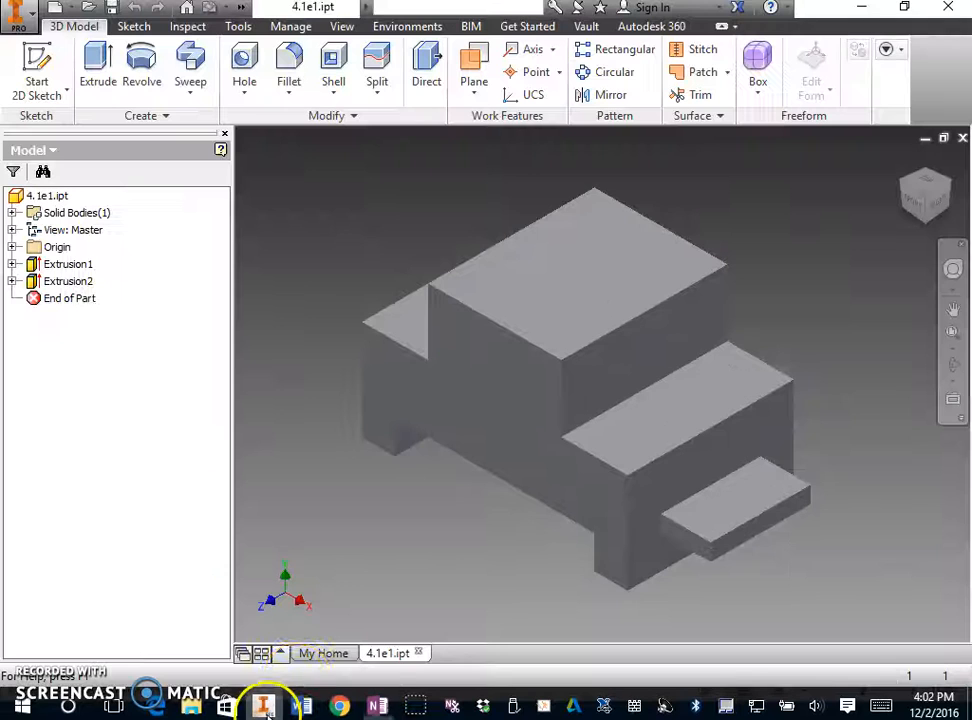
{"action": "mouse_move", "coordinate": [302, 708]}
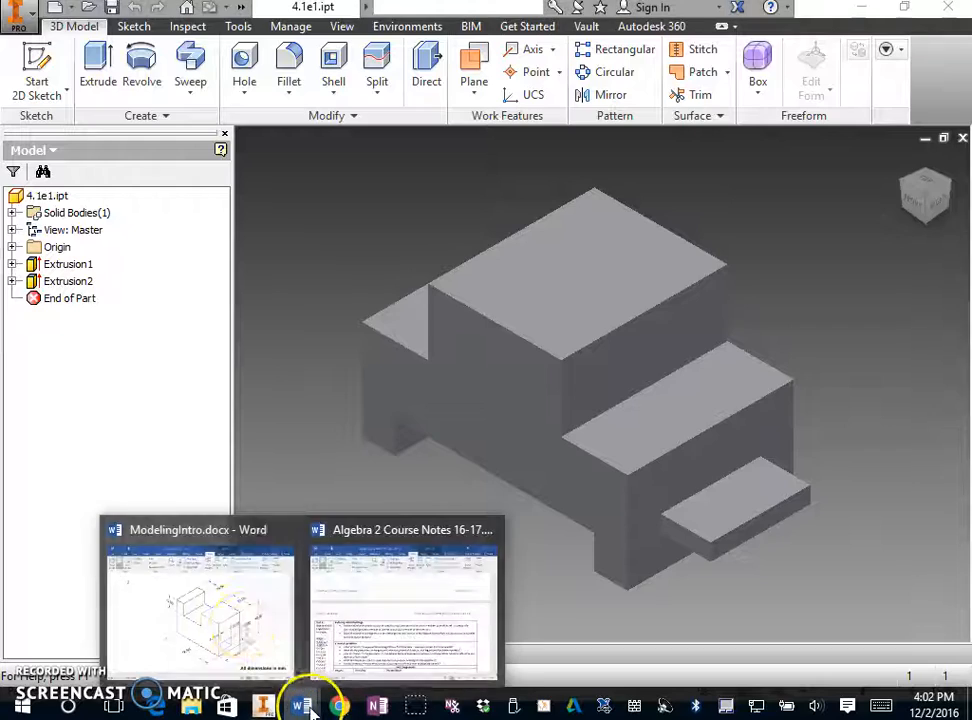
{"action": "left_click", "coordinate": [208, 620]}
{"action": "scroll", "coordinate": [531, 455], "scroll_direction": "down", "scroll_amount": 2}
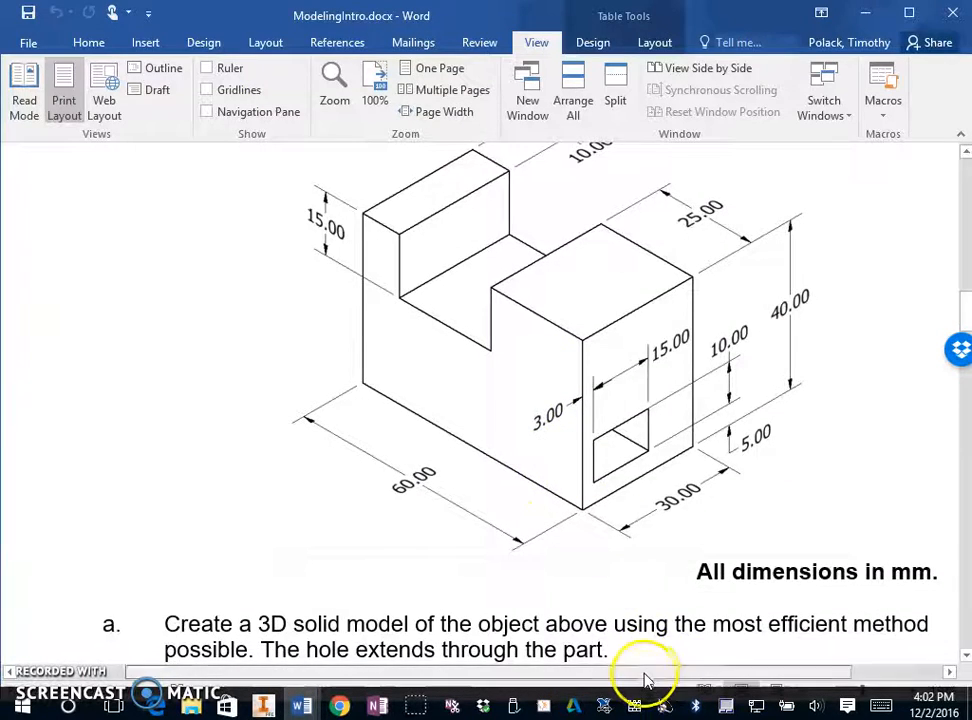
{"action": "left_click_drag", "start_coordinate": [644, 676], "coordinate": [768, 651]}
{"action": "left_click_drag", "start_coordinate": [577, 572], "coordinate": [831, 568]}
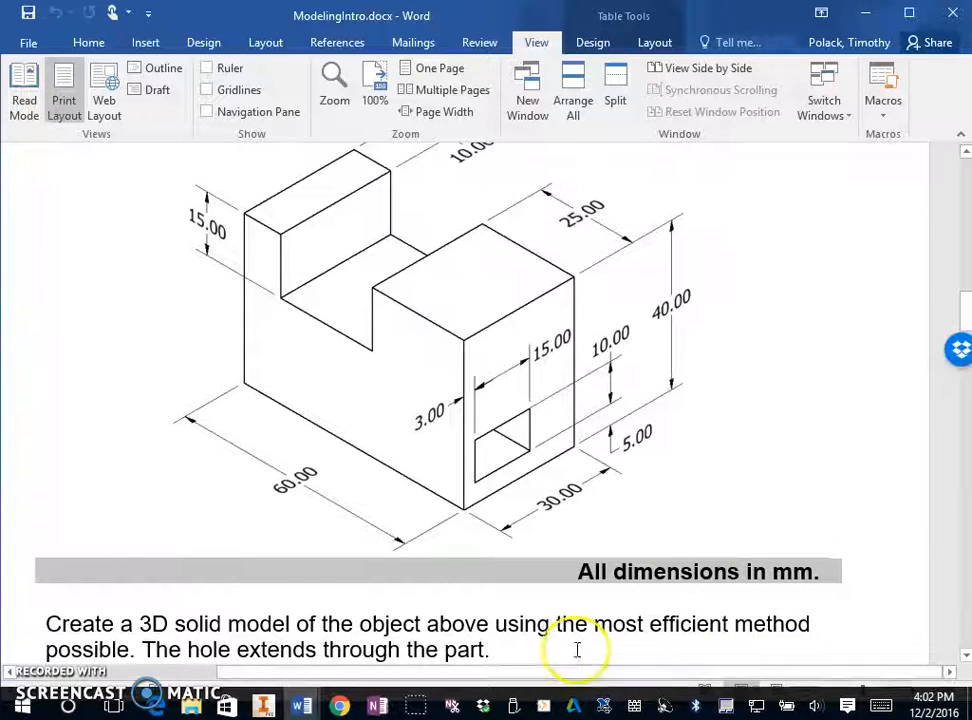
{"action": "left_click_drag", "start_coordinate": [560, 676], "coordinate": [480, 680]}
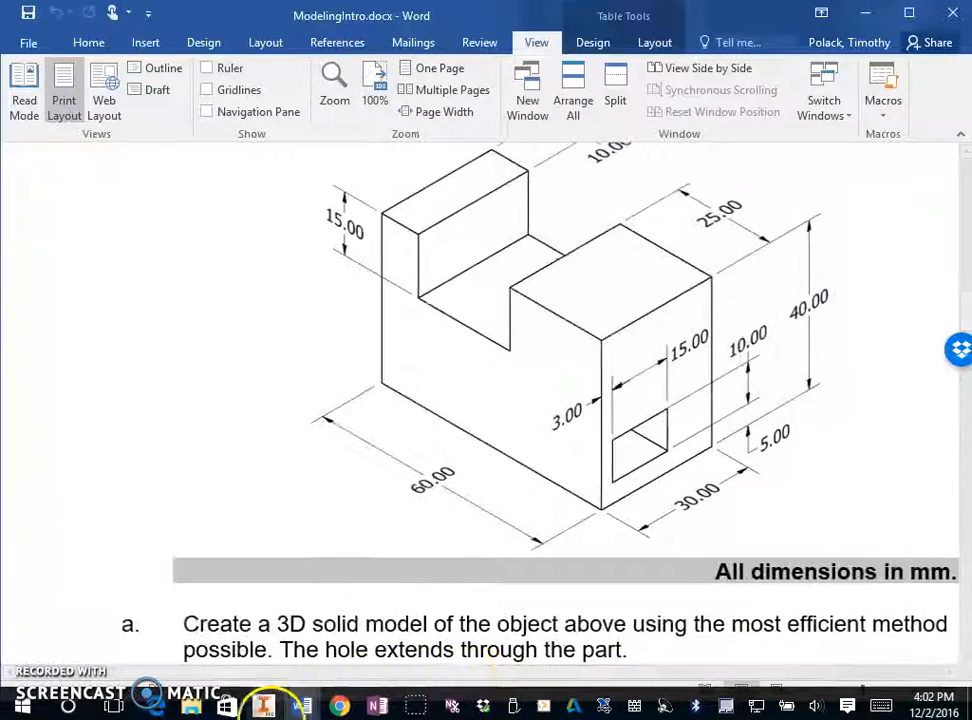
Switch to Inventor and create a new part from the Metric template Standard (mm).ipt
{"action": "left_click", "coordinate": [263, 706]}
{"action": "left_click", "coordinate": [17, 14]}
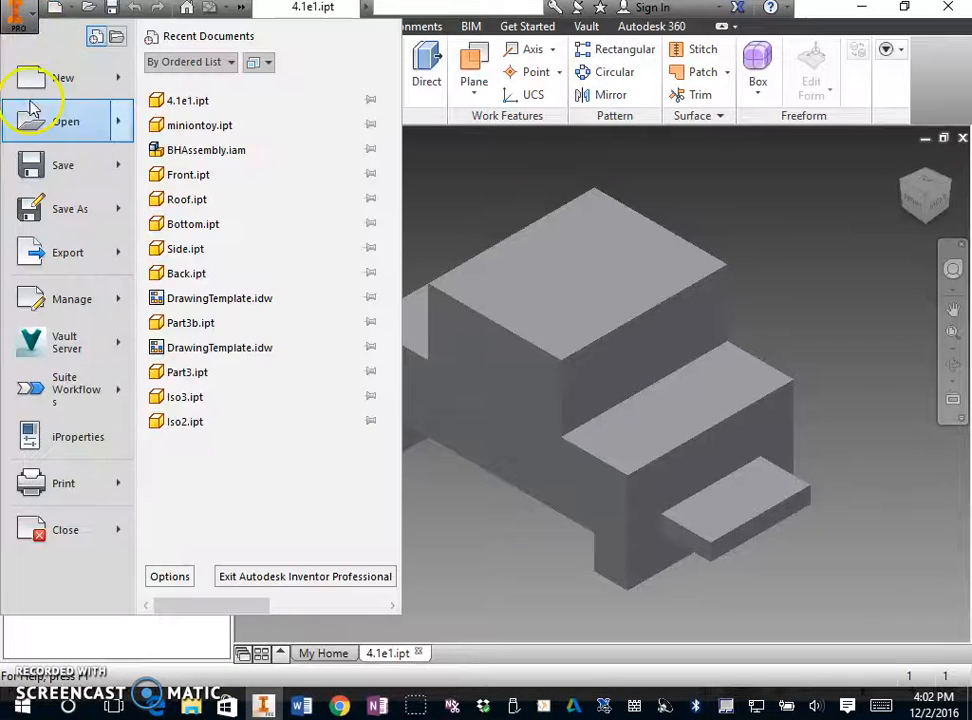
{"action": "mouse_move", "coordinate": [27, 88]}
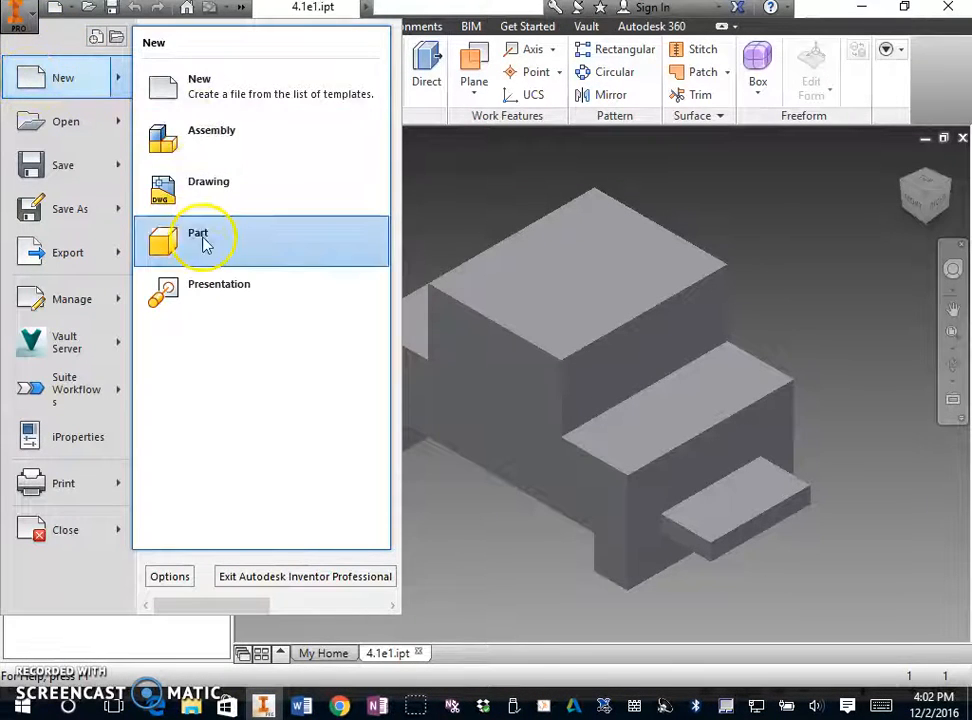
{"action": "left_click", "coordinate": [55, 80]}
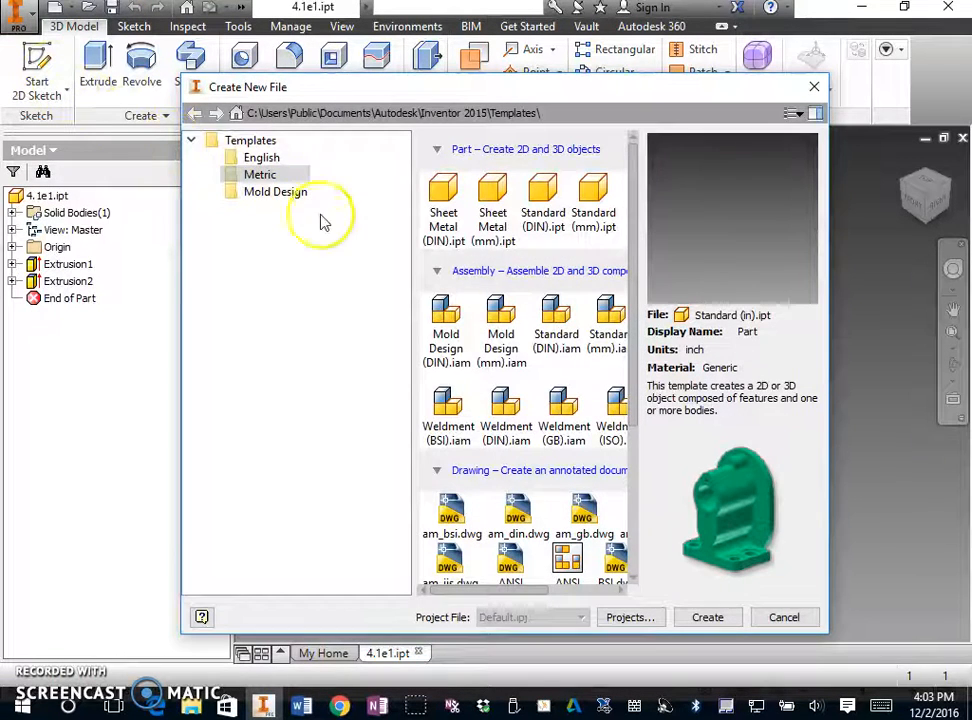
{"action": "left_click", "coordinate": [288, 160]}
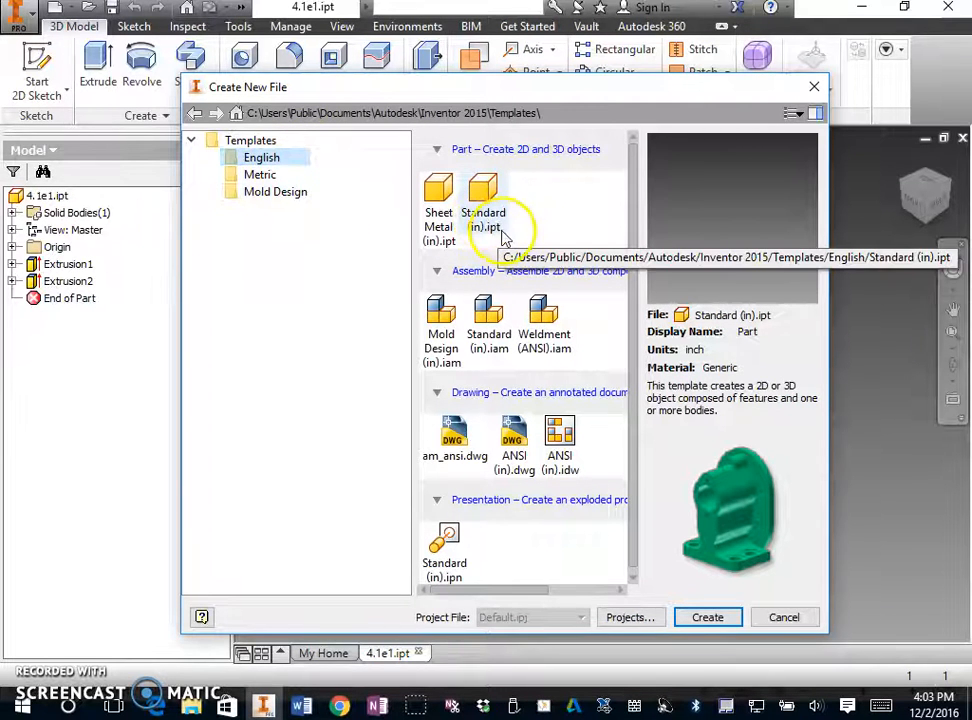
{"action": "left_click", "coordinate": [258, 176]}
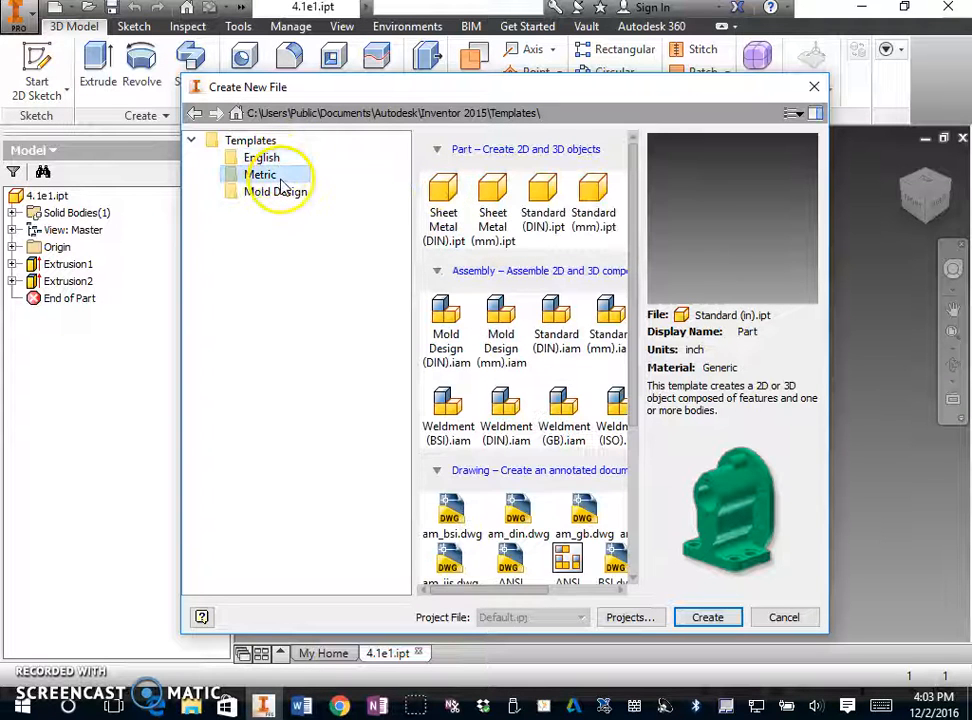
{"action": "double_click", "coordinate": [597, 205]}
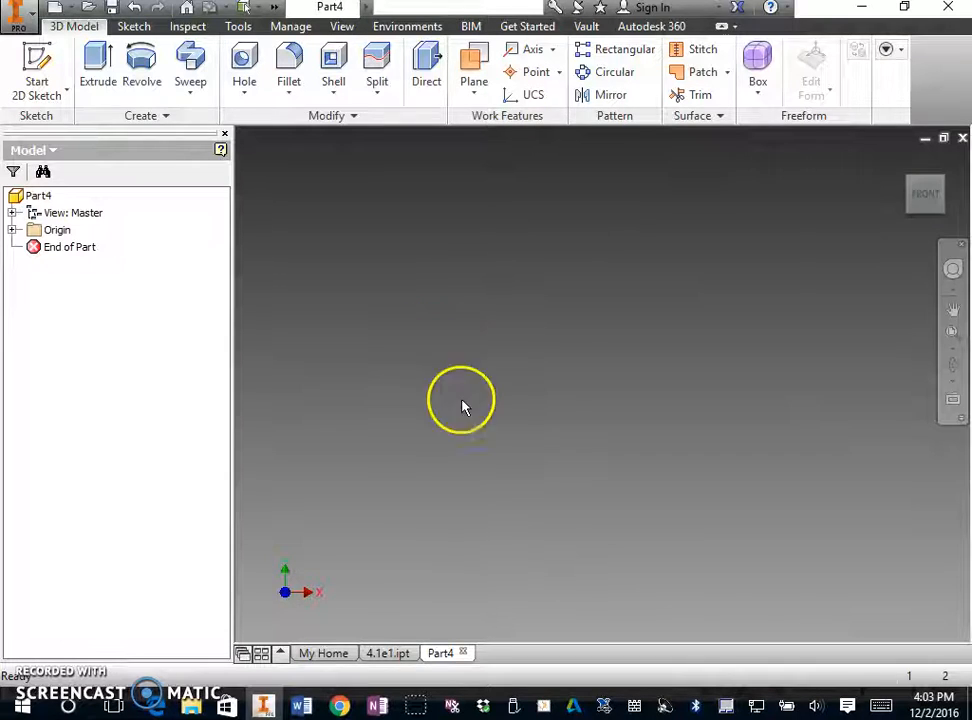
Start a 2D sketch on the front XY plane of the new part
{"action": "left_click", "coordinate": [37, 70]}
{"action": "left_click", "coordinate": [522, 220]}
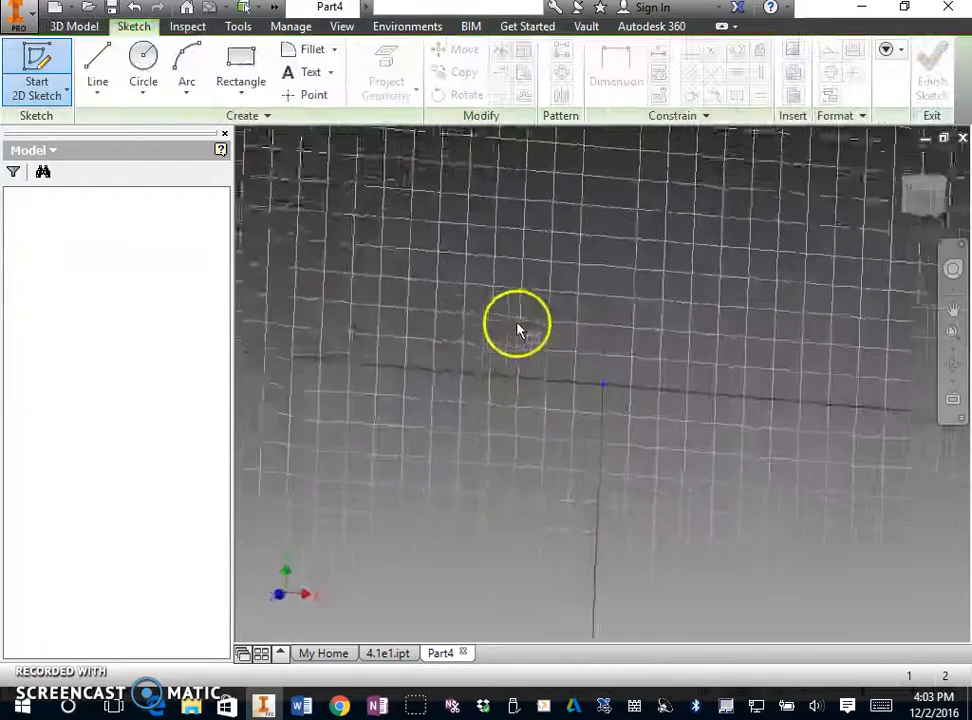
{"action": "left_click", "coordinate": [99, 58]}
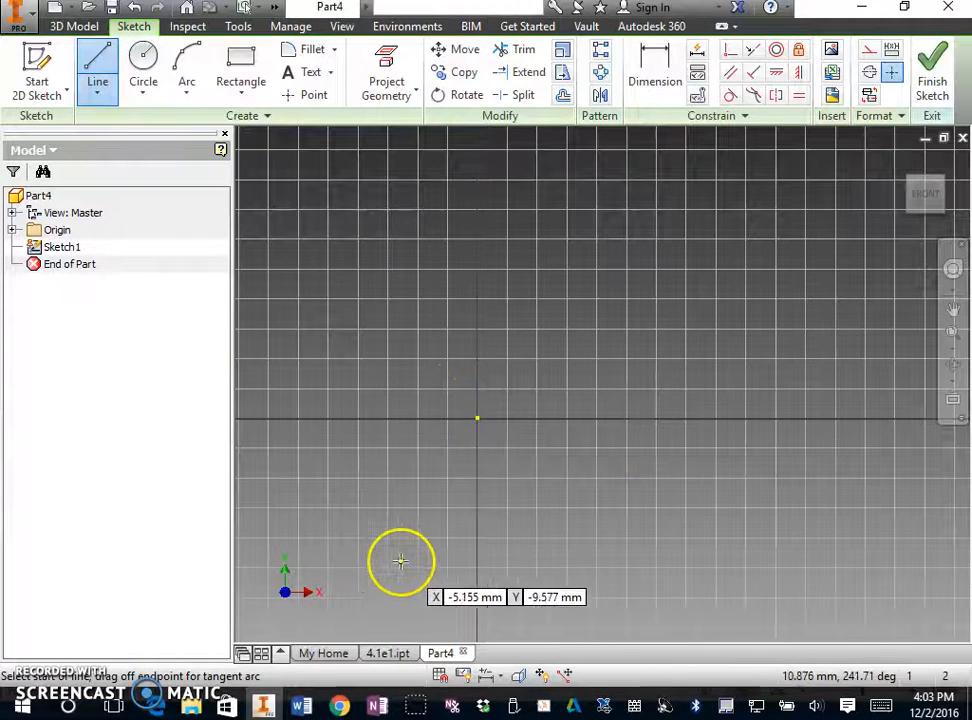
{"action": "key", "text": "Escape"}
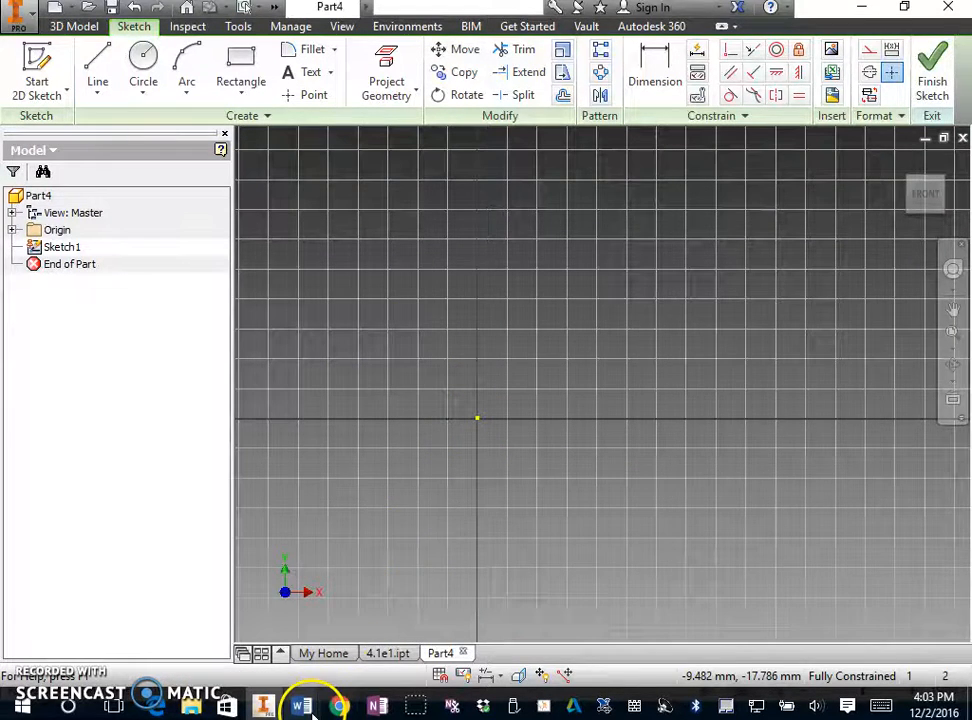
Switch to Word and review the profile dimensions of object 2 in ModelingIntro.docx
{"action": "mouse_move", "coordinate": [306, 708]}
{"action": "left_click", "coordinate": [265, 614]}
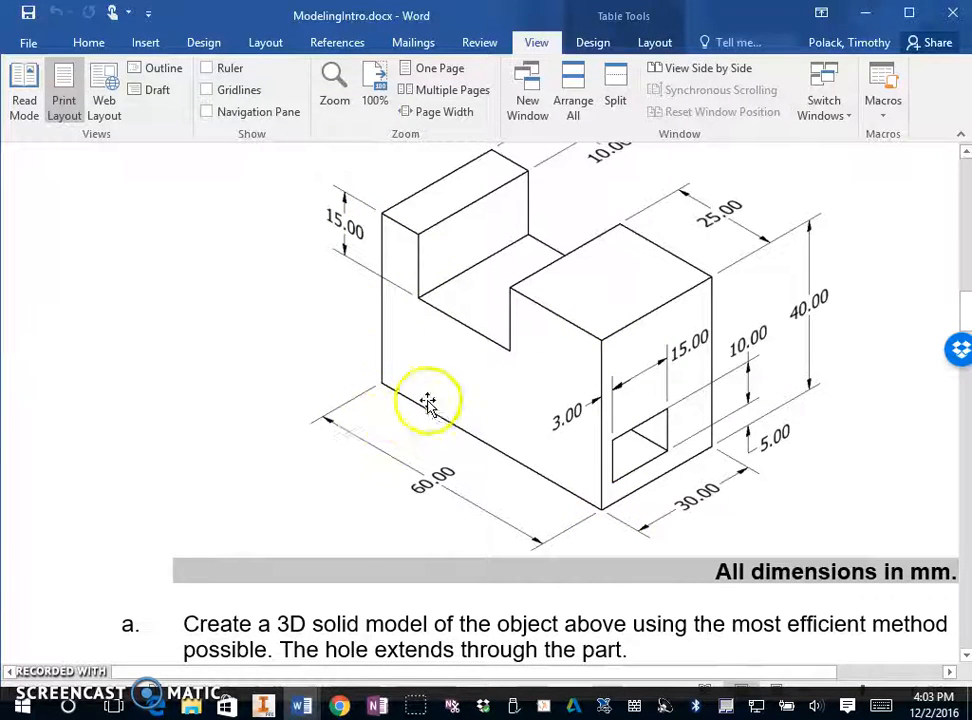
{"action": "scroll", "coordinate": [837, 422], "scroll_direction": "down", "scroll_amount": 1}
{"action": "scroll", "coordinate": [835, 422], "scroll_direction": "up", "scroll_amount": 2}
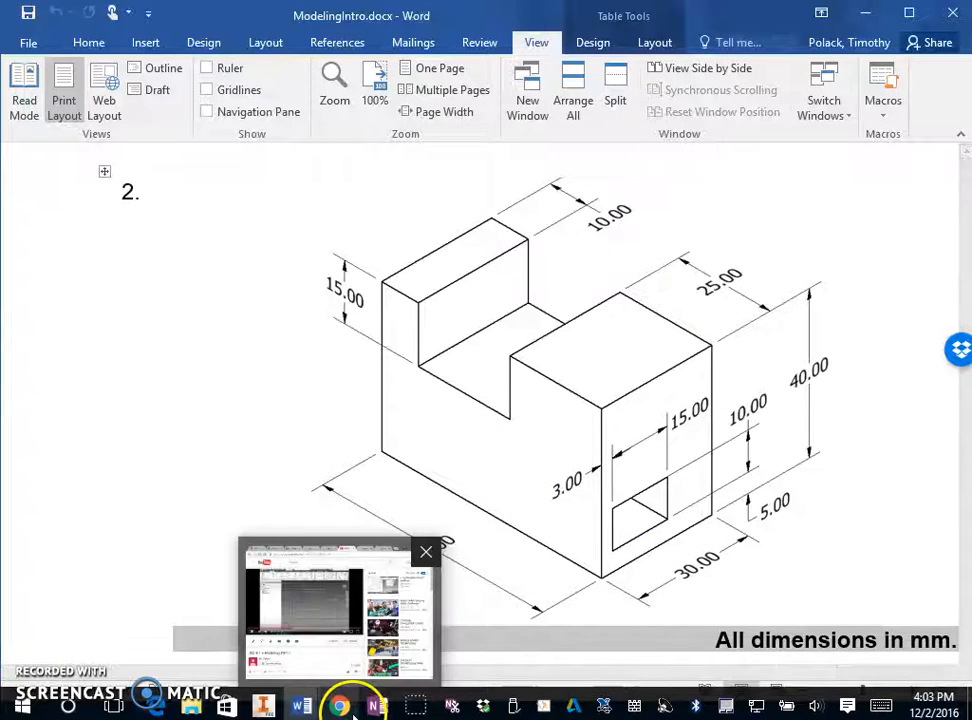
Switch back to Inventor and draw a 60 mm horizontal line along the X axis from the origin as the profile's base
{"action": "left_click", "coordinate": [270, 705]}
{"action": "left_click", "coordinate": [98, 55]}
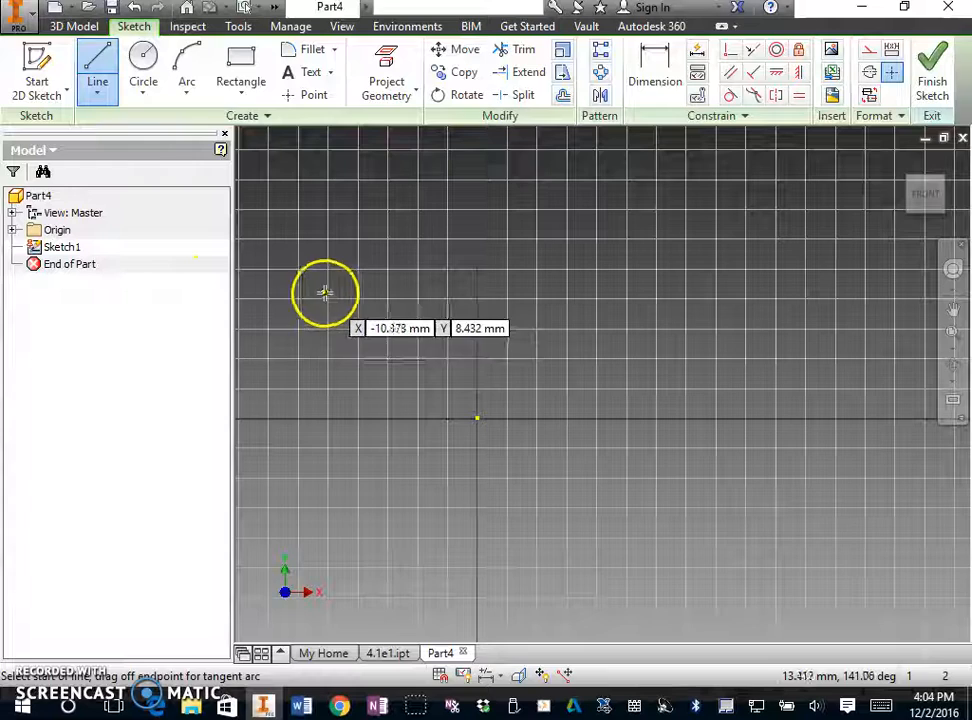
{"action": "left_click", "coordinate": [479, 417]}
{"action": "mouse_move", "coordinate": [479, 417]}
{"action": "middle_mouse_down"}
{"action": "mouse_move", "coordinate": [537, 447]}
{"action": "mouse_move", "coordinate": [475, 470]}
{"action": "middle_mouse_up"}
{"action": "scroll", "coordinate": [475, 470], "scroll_direction": "down", "scroll_amount": 3}
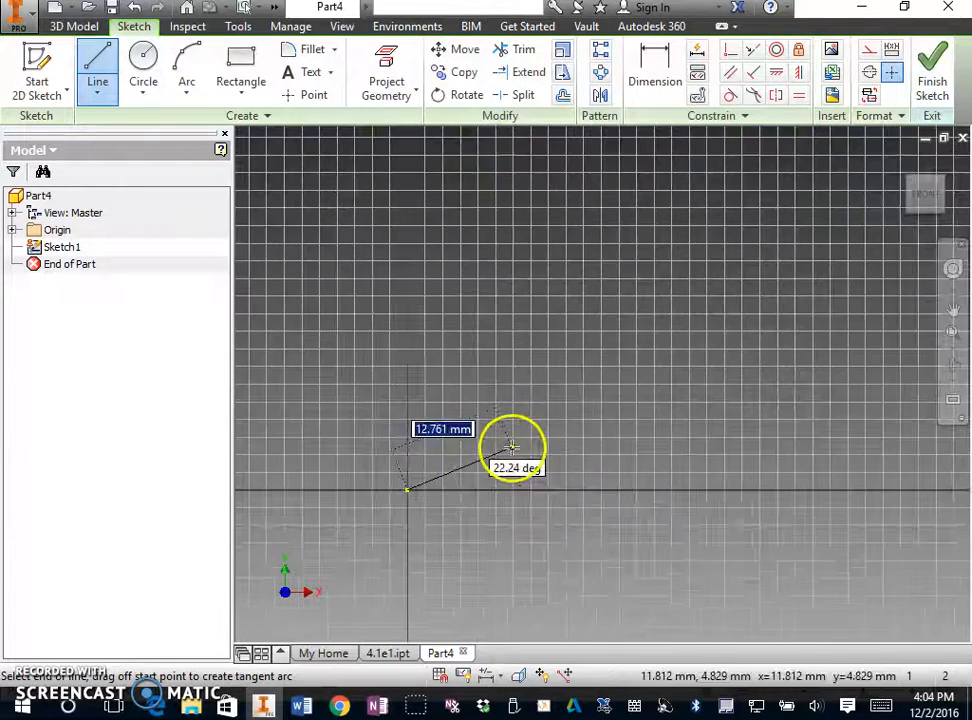
{"action": "scroll", "coordinate": [711, 476], "scroll_direction": "down", "scroll_amount": 3}
{"action": "middle_click_drag", "start_coordinate": [717, 475], "coordinate": [536, 497]}
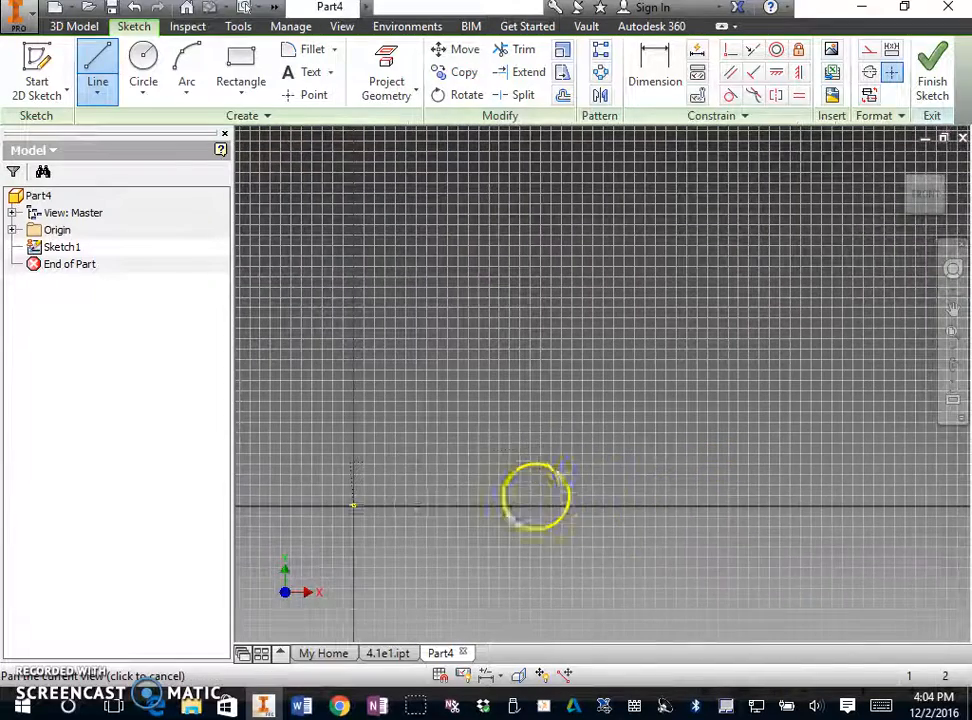
{"action": "left_click", "coordinate": [623, 504]}
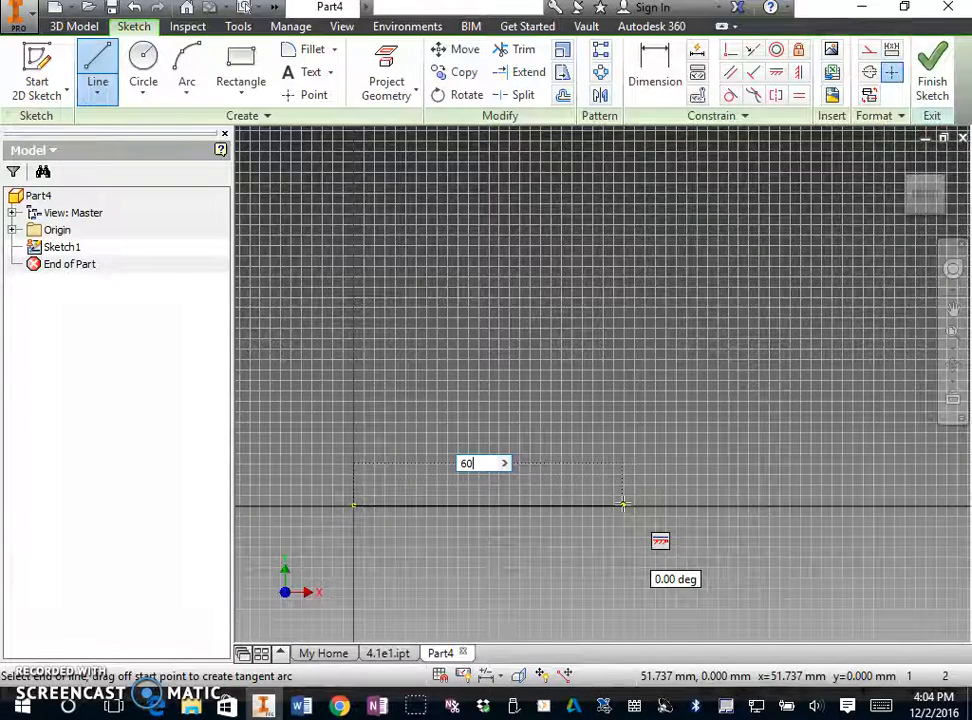
{"action": "key", "text": "Return"}
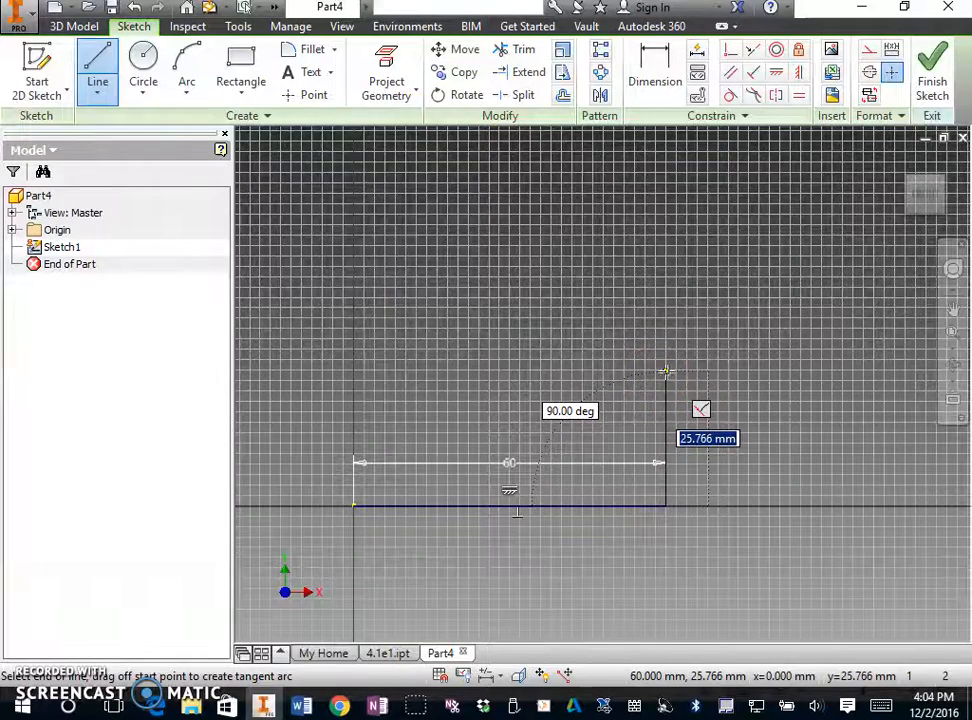
Continue the profile with a 40 mm vertical line up from the base's far end and a 25 mm horizontal line back towards the origin side
{"action": "type", "text": "40"}
{"action": "key", "text": "Return"}
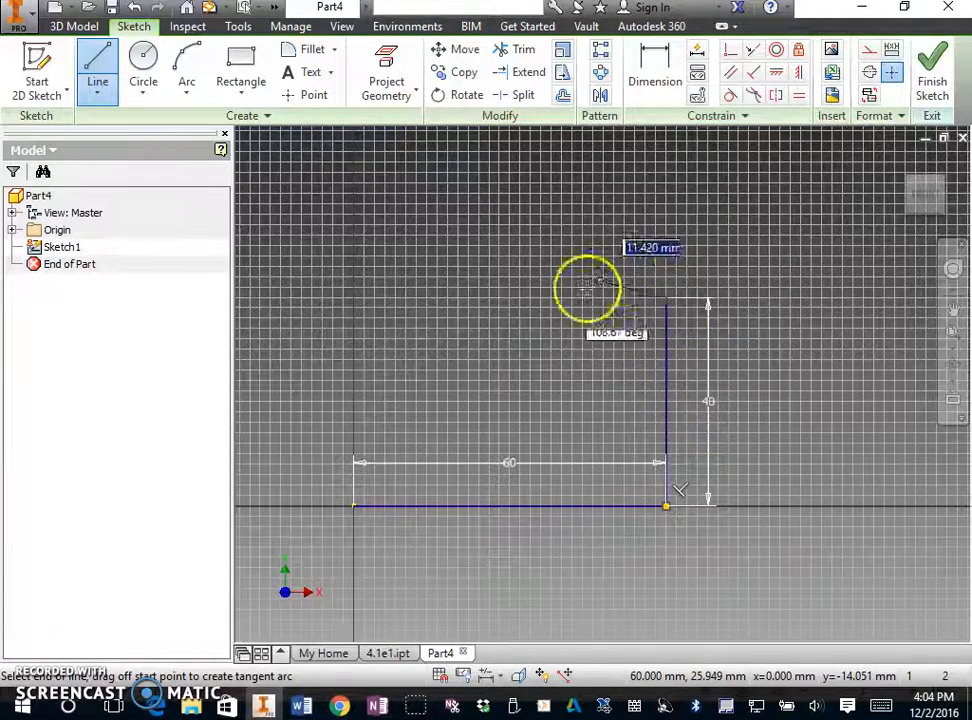
{"action": "type", "text": "25"}
{"action": "key", "text": "Tab"}
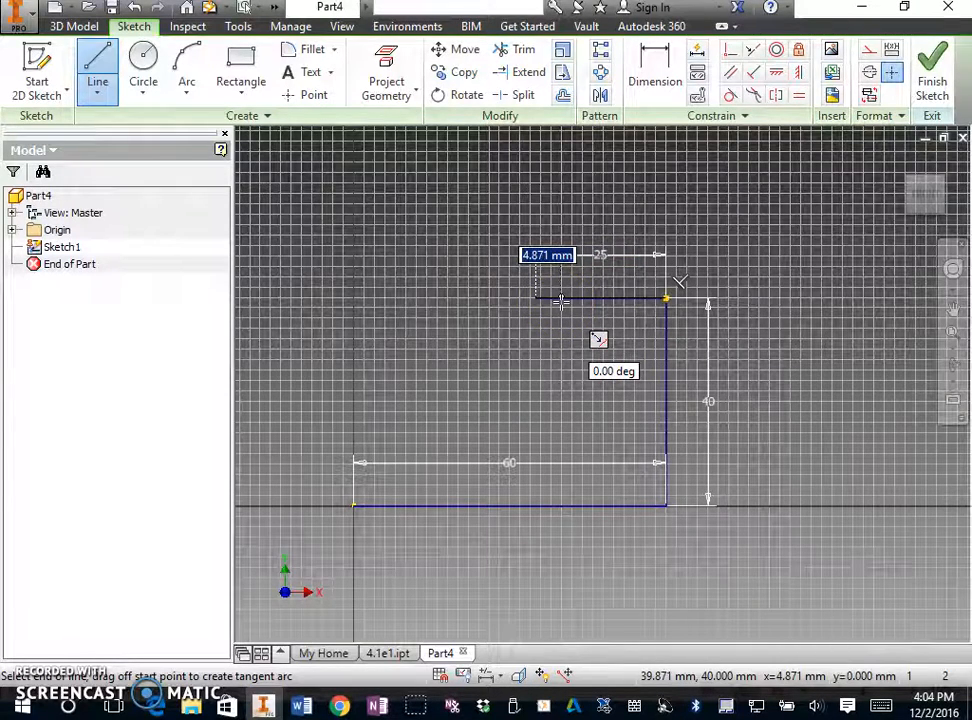
{"action": "left_click", "coordinate": [558, 302]}
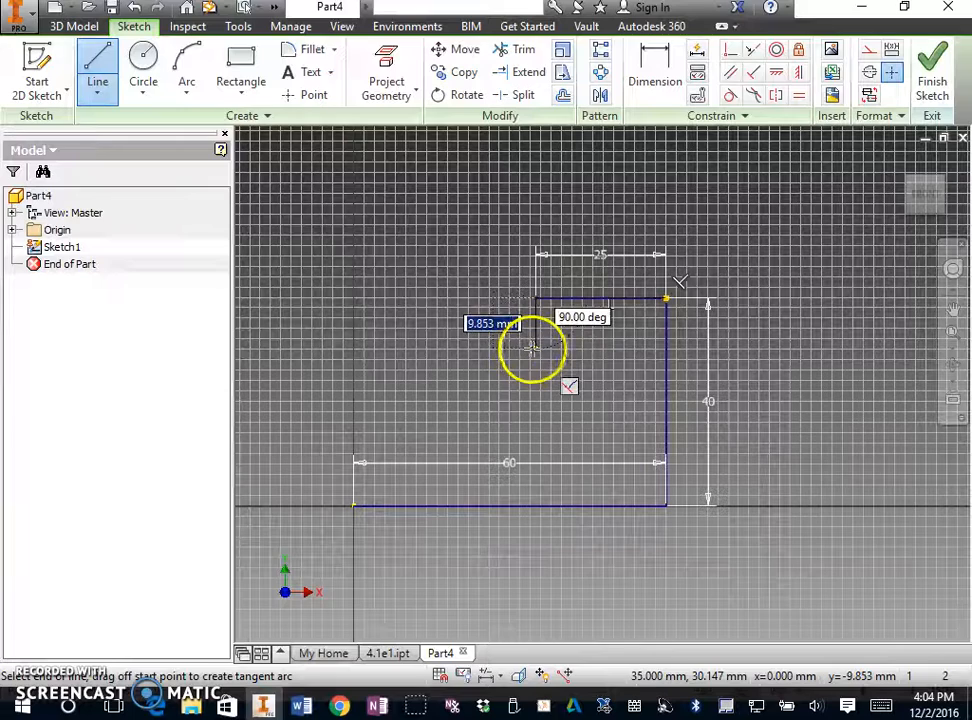
Sketch the notch with a 15 mm line down, a horizontal floor about 17 mm long, and a vertical line up level with the top edge
{"action": "type", "text": "15"}
{"action": "key", "text": "Return"}
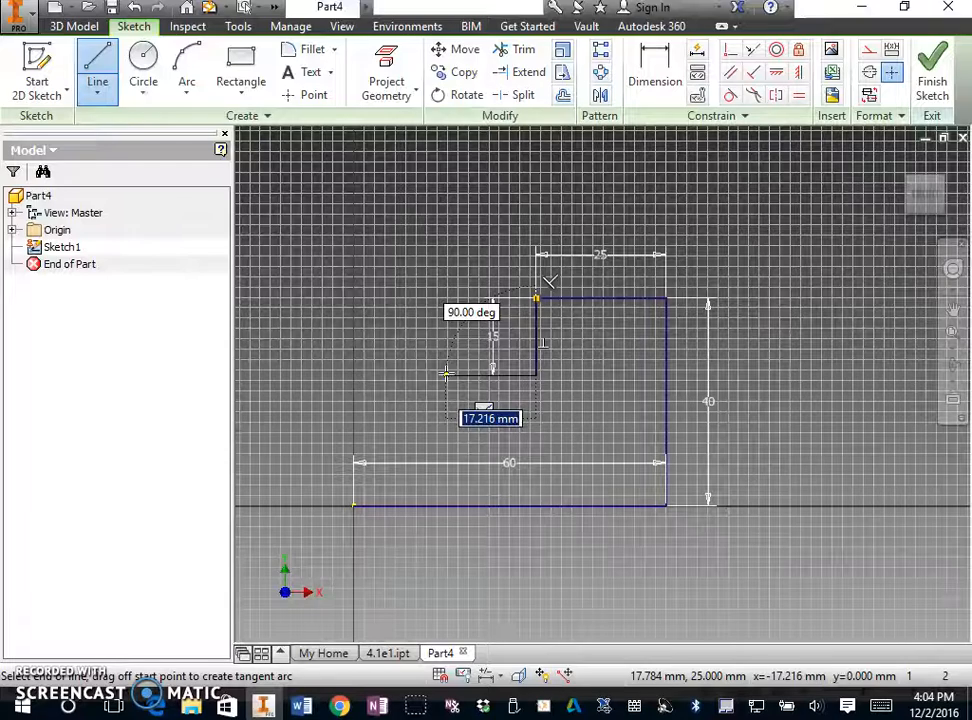
{"action": "left_click", "coordinate": [445, 373]}
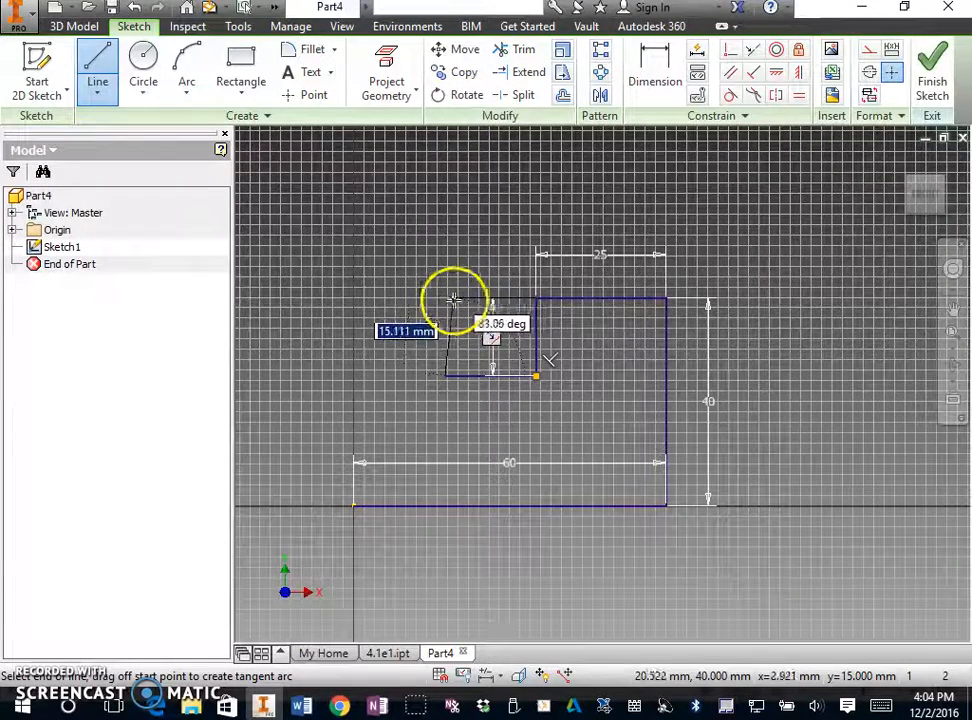
{"action": "left_click", "coordinate": [445, 298]}
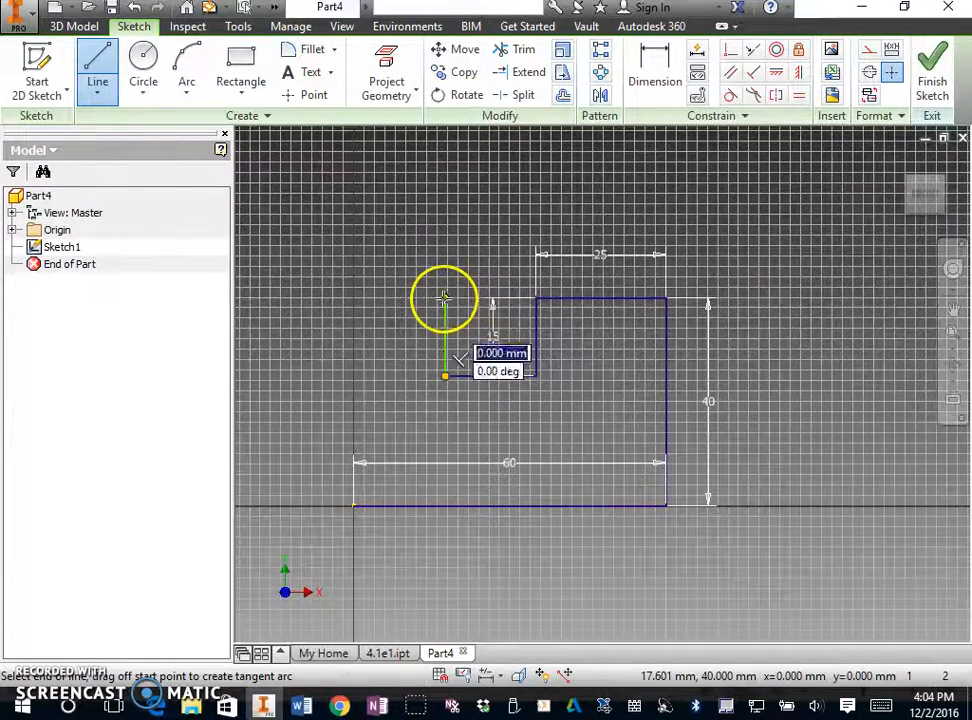
Close the profile with a short top edge and a vertical line down to the origin, and dimension that top edge 10 mm
{"action": "left_click", "coordinate": [354, 298]}
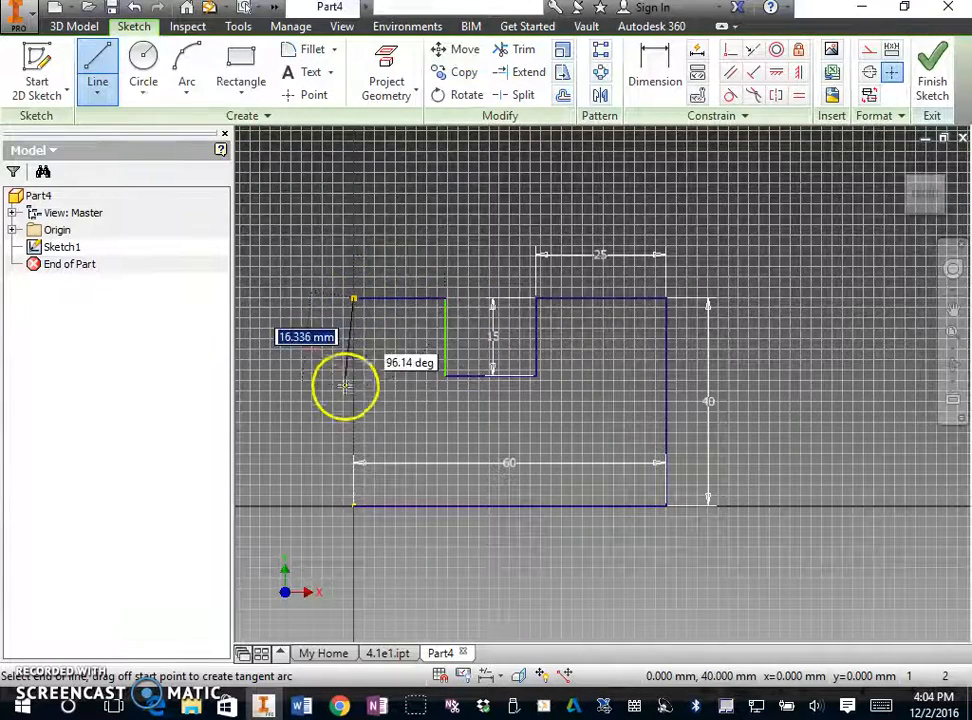
{"action": "left_click", "coordinate": [355, 505]}
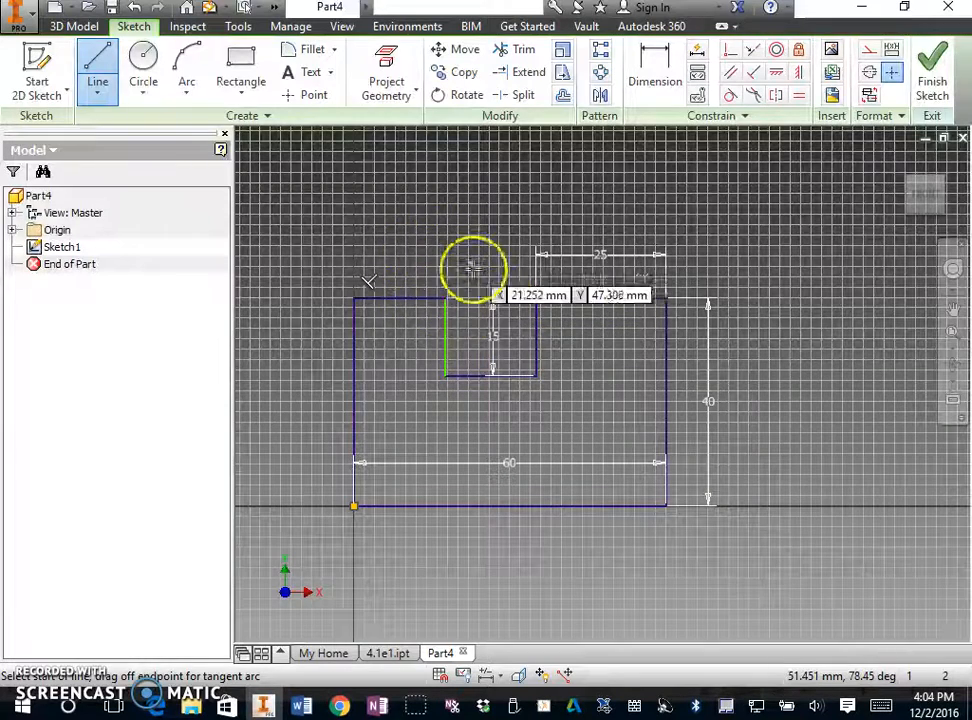
{"action": "left_click", "coordinate": [640, 75]}
{"action": "left_click", "coordinate": [410, 297]}
{"action": "left_click", "coordinate": [410, 280]}
{"action": "type", "text": "10"}
{"action": "key", "text": "Return"}
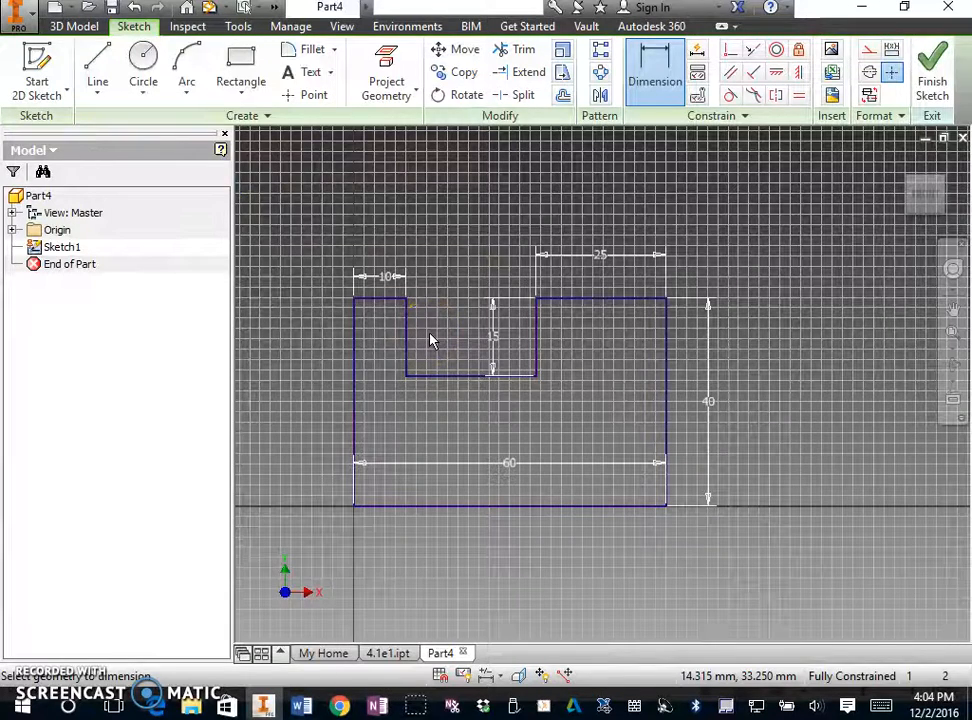
{"action": "left_click", "coordinate": [455, 377]}
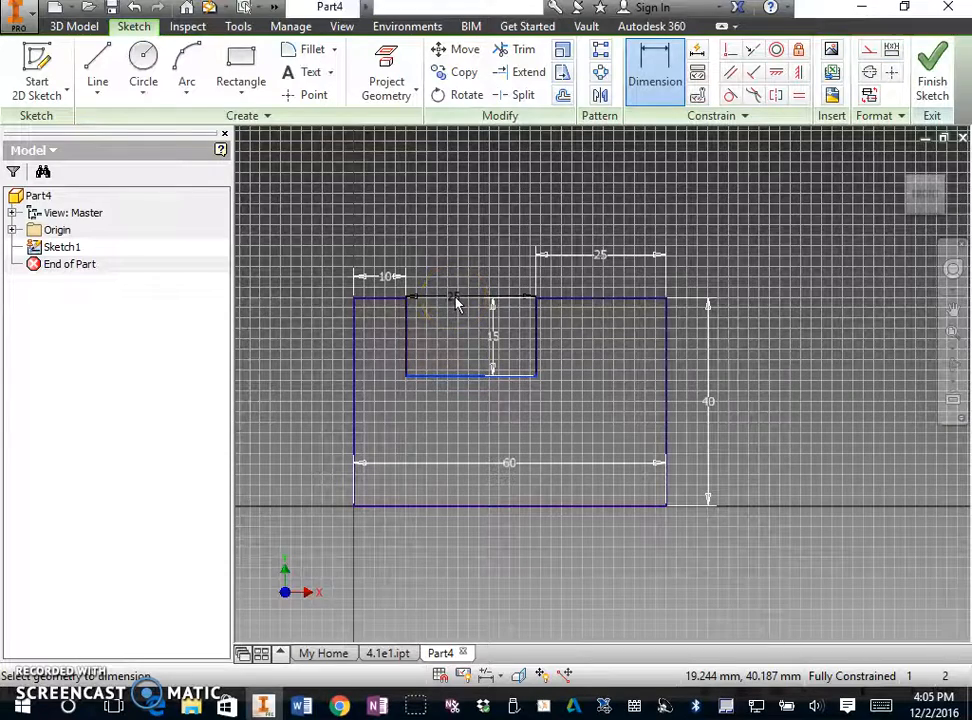
{"action": "key", "text": "Escape"}
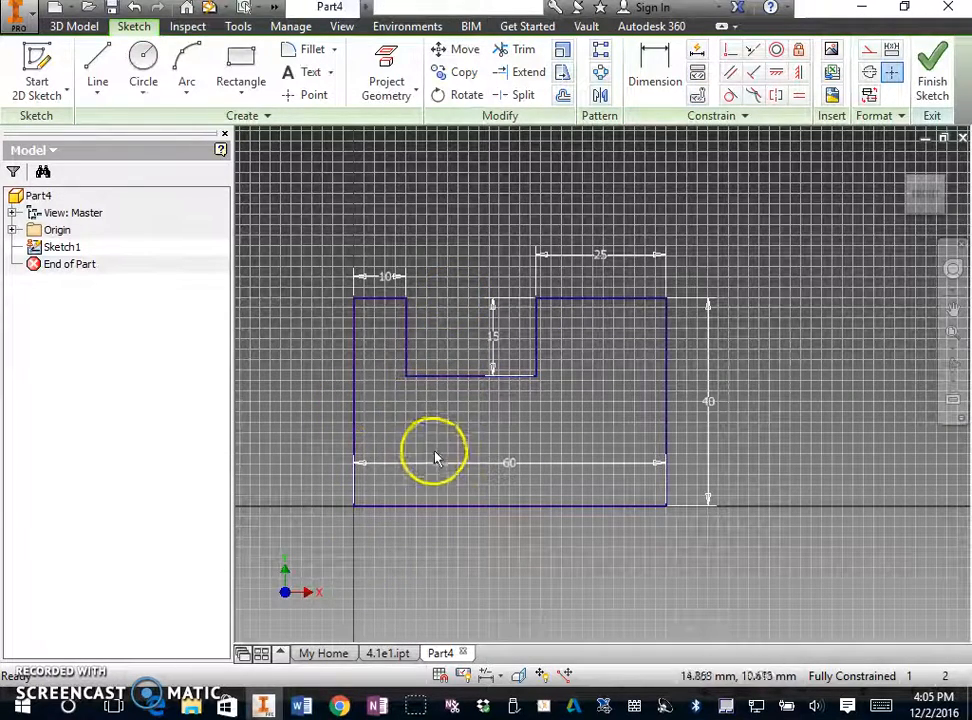
Finish the sketch and extrude the notched profile 30 mm into a solid
{"action": "left_click", "coordinate": [930, 80]}
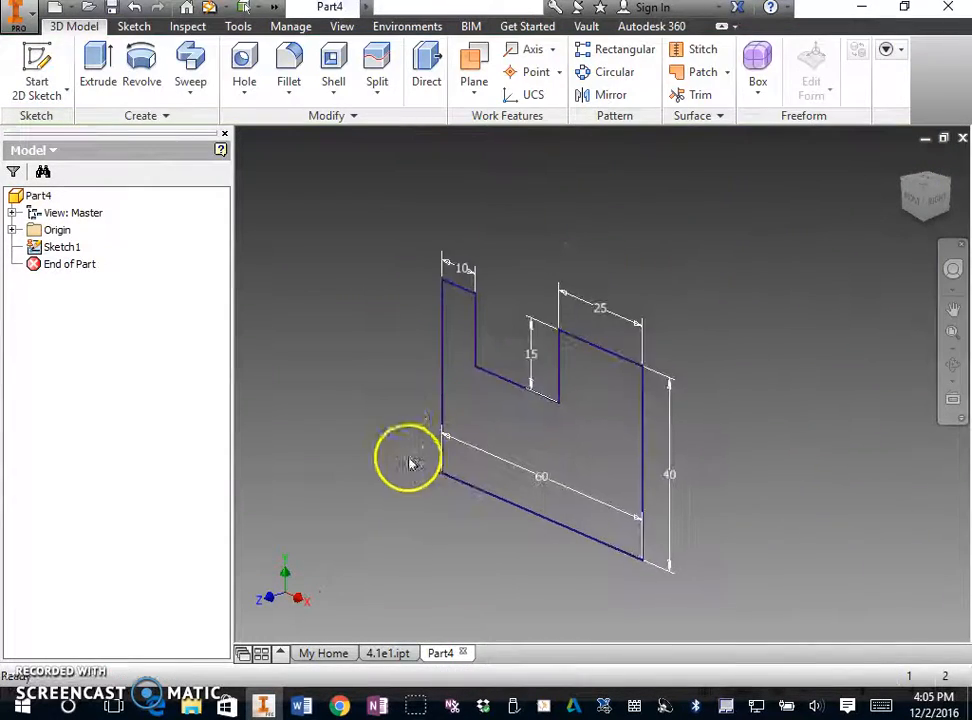
{"action": "right_click", "coordinate": [370, 403]}
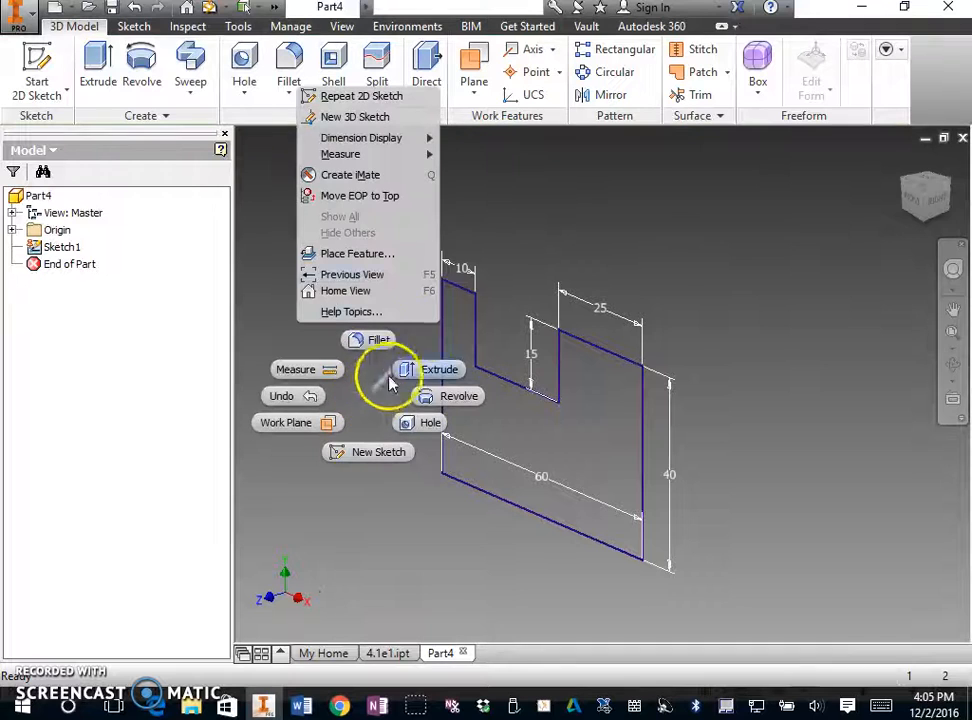
{"action": "left_click", "coordinate": [425, 370]}
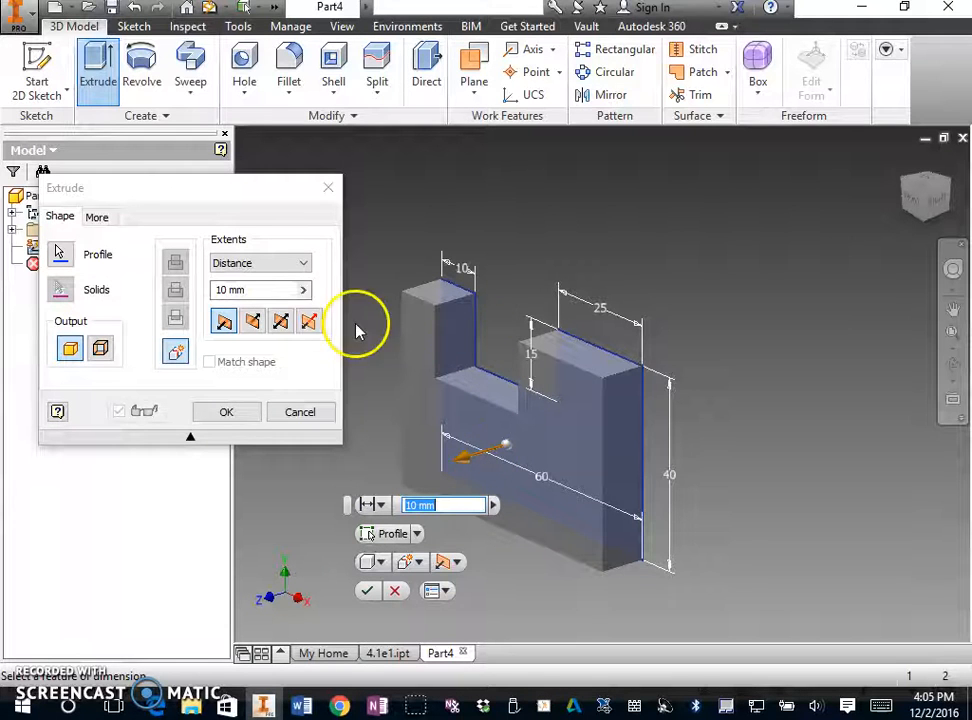
{"action": "left_click", "coordinate": [287, 292]}
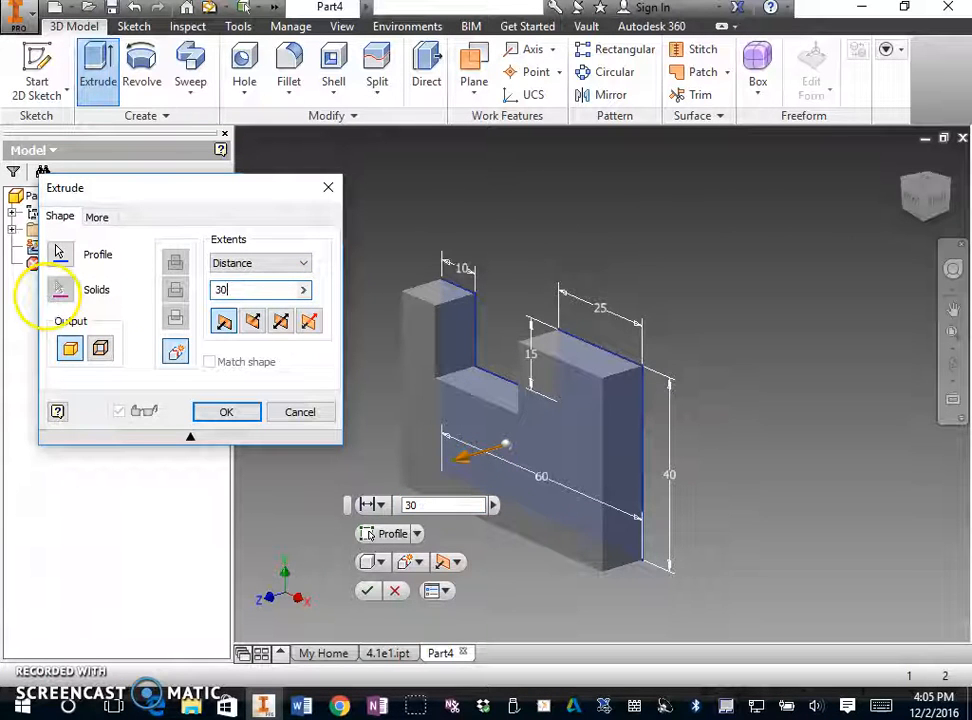
{"action": "type", "text": "30"}
{"action": "left_click", "coordinate": [227, 410]}
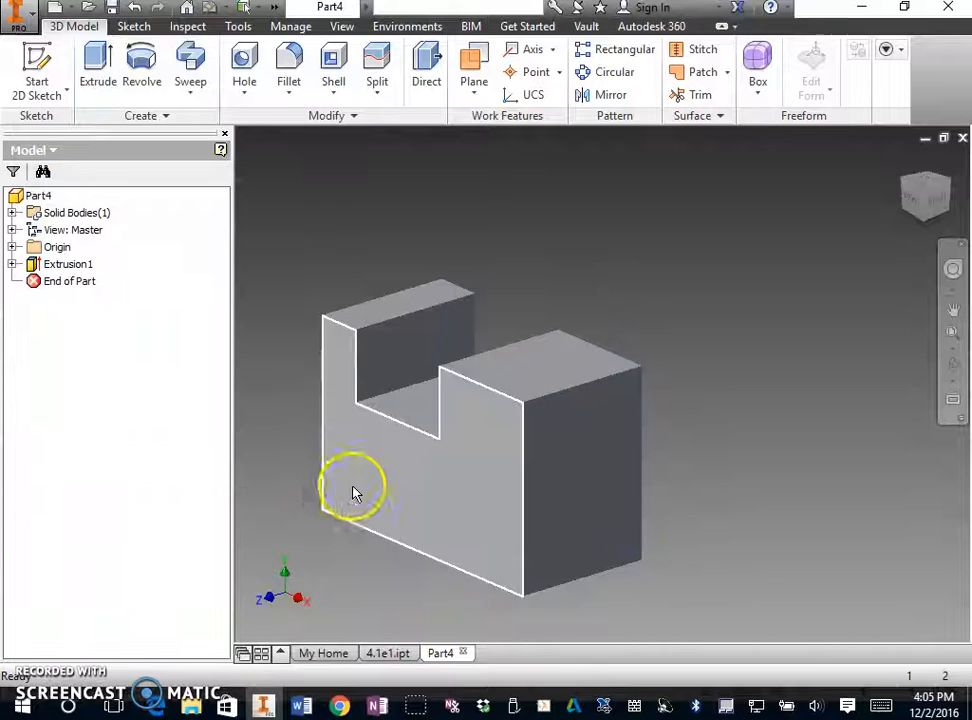
Set the model's visual style to Shaded with Edges
{"action": "middle_click_drag", "start_coordinate": [315, 532], "coordinate": [336, 492]}
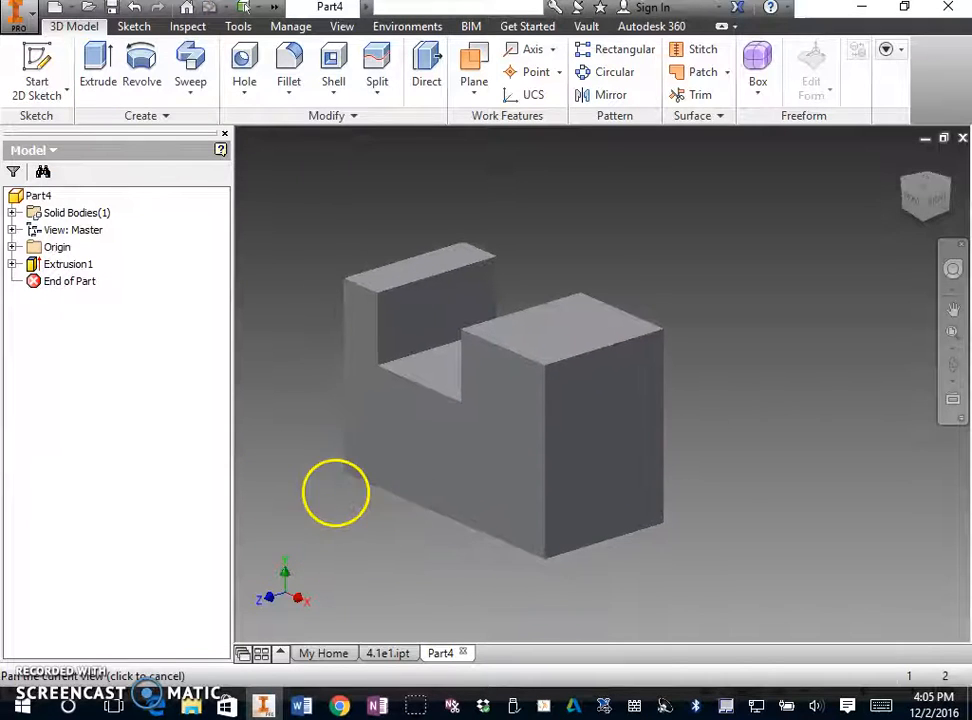
{"action": "left_click", "coordinate": [341, 24]}
{"action": "left_click", "coordinate": [216, 92]}
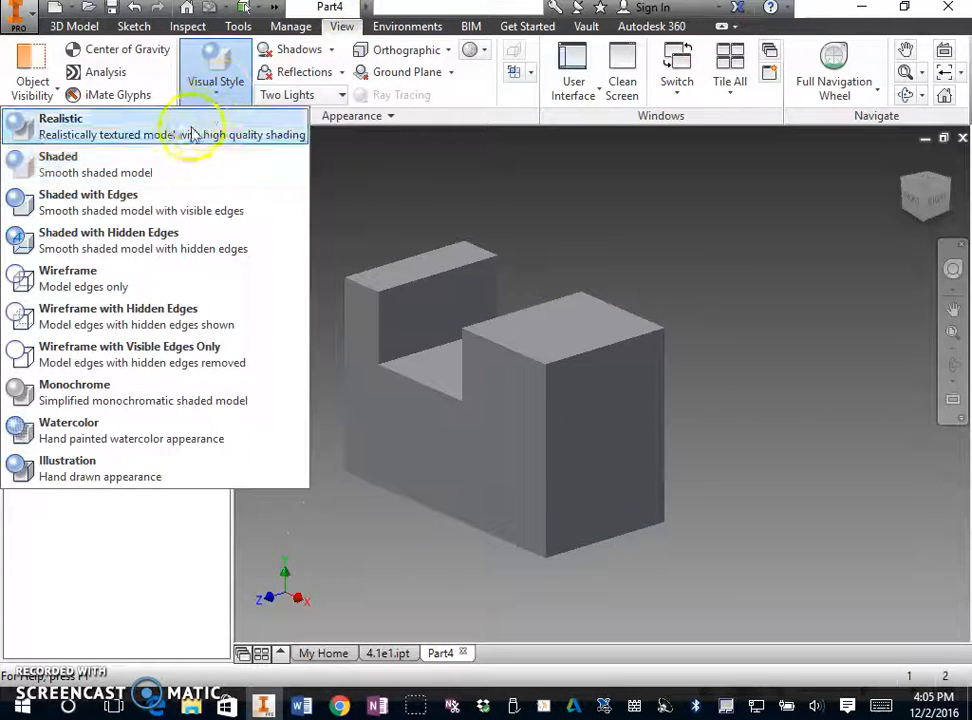
{"action": "left_click", "coordinate": [152, 200]}
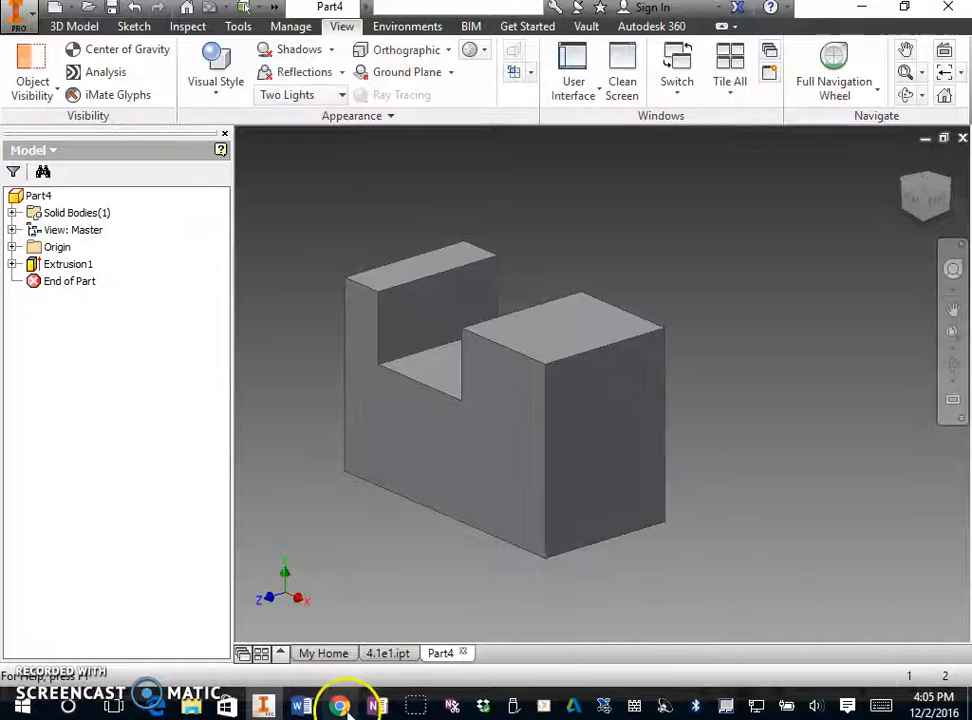
Switch to Word to review the rectangular opening on object 2's end face in ModelingIntro.docx, and return to Inventor
{"action": "left_click", "coordinate": [314, 711]}
{"action": "left_click", "coordinate": [254, 627]}
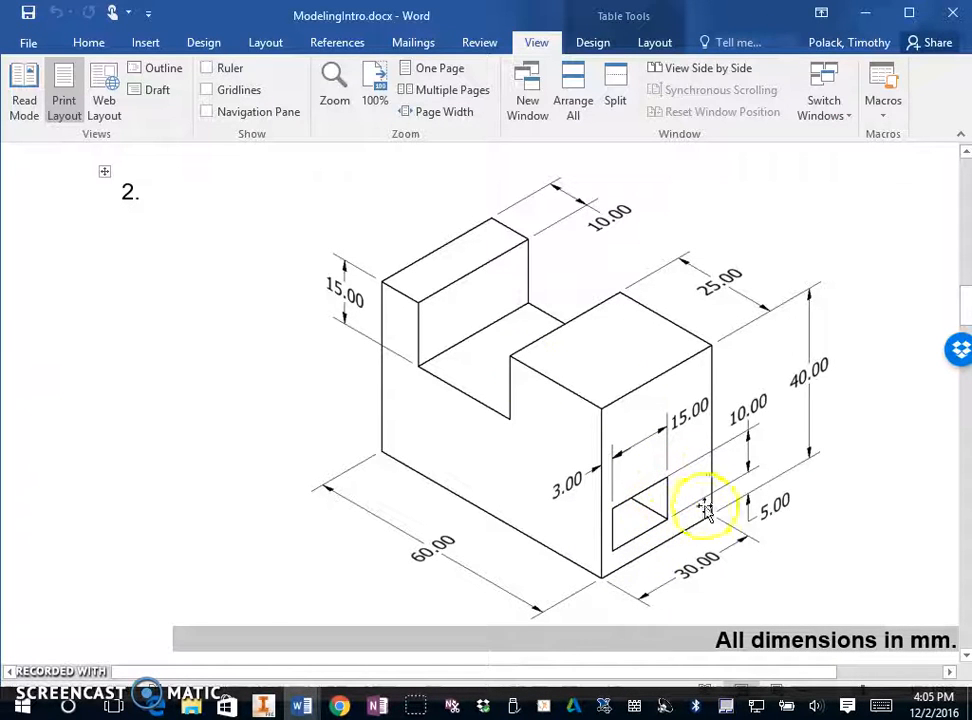
{"action": "left_click", "coordinate": [261, 704]}
{"action": "right_click", "coordinate": [576, 434]}
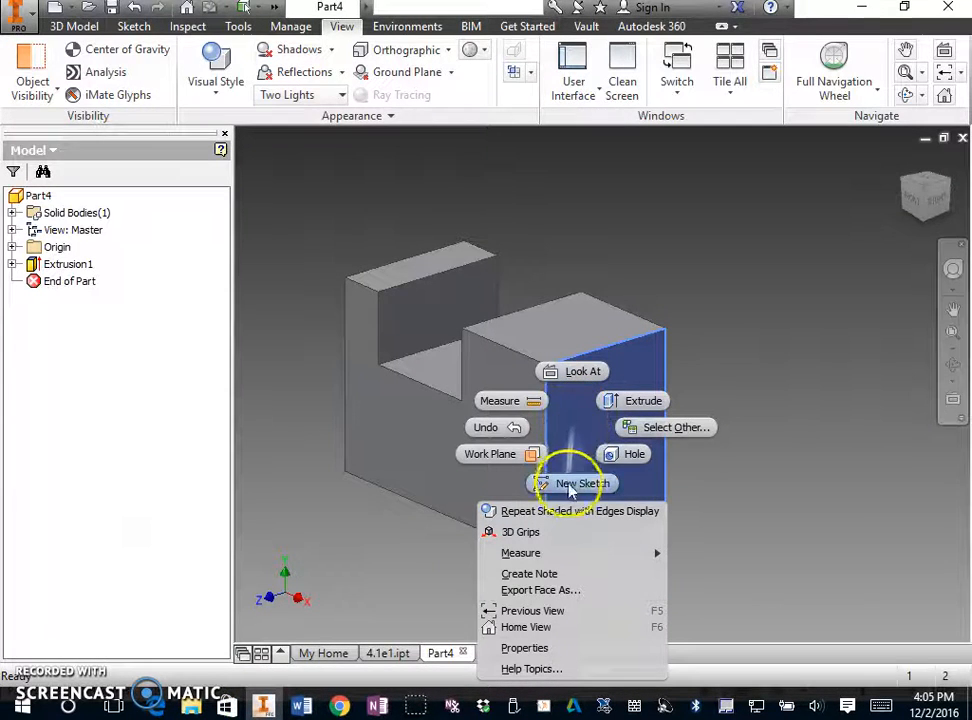
{"action": "left_click", "coordinate": [759, 318]}
{"action": "left_click", "coordinate": [733, 258]}
Start a new 2D sketch on the block's tall end face beside the 25 mm raised section
{"action": "left_click", "coordinate": [78, 26]}
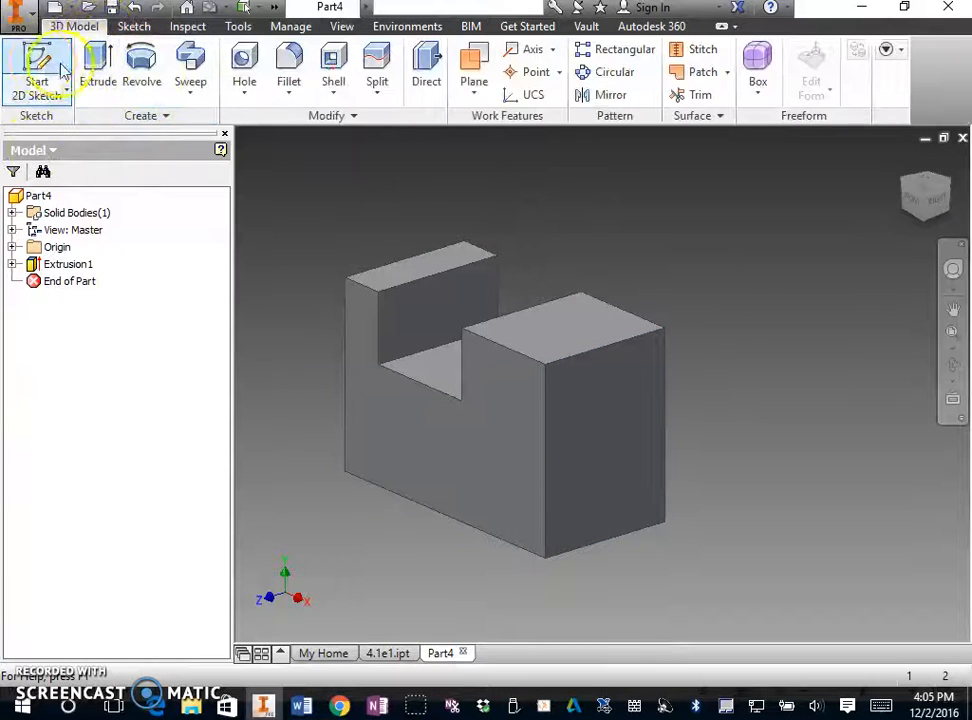
{"action": "left_click", "coordinate": [36, 82]}
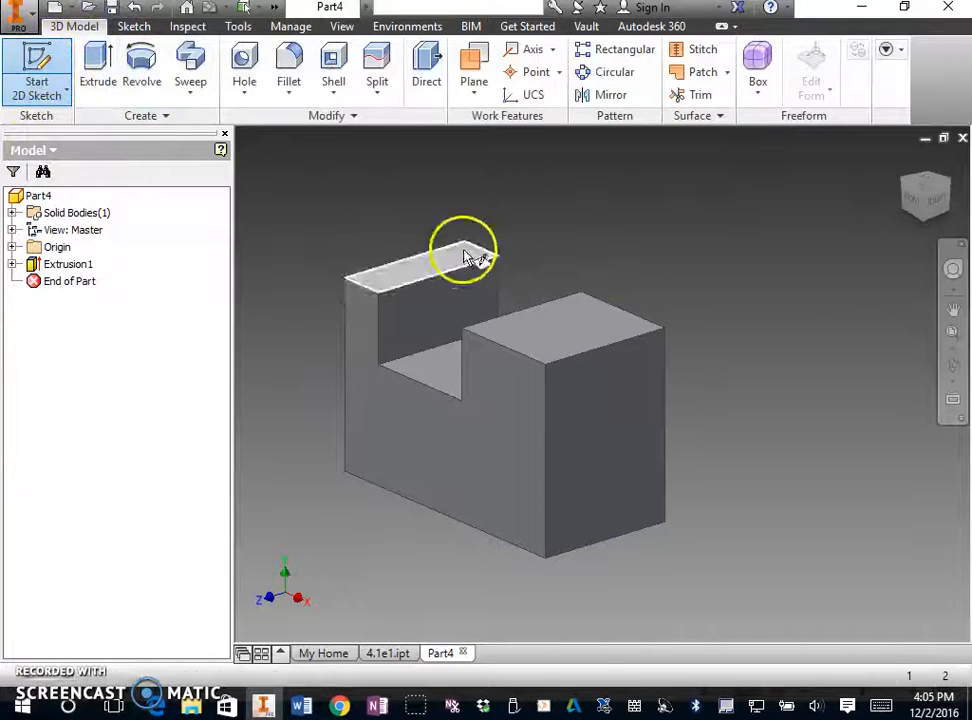
{"action": "left_click", "coordinate": [590, 415]}
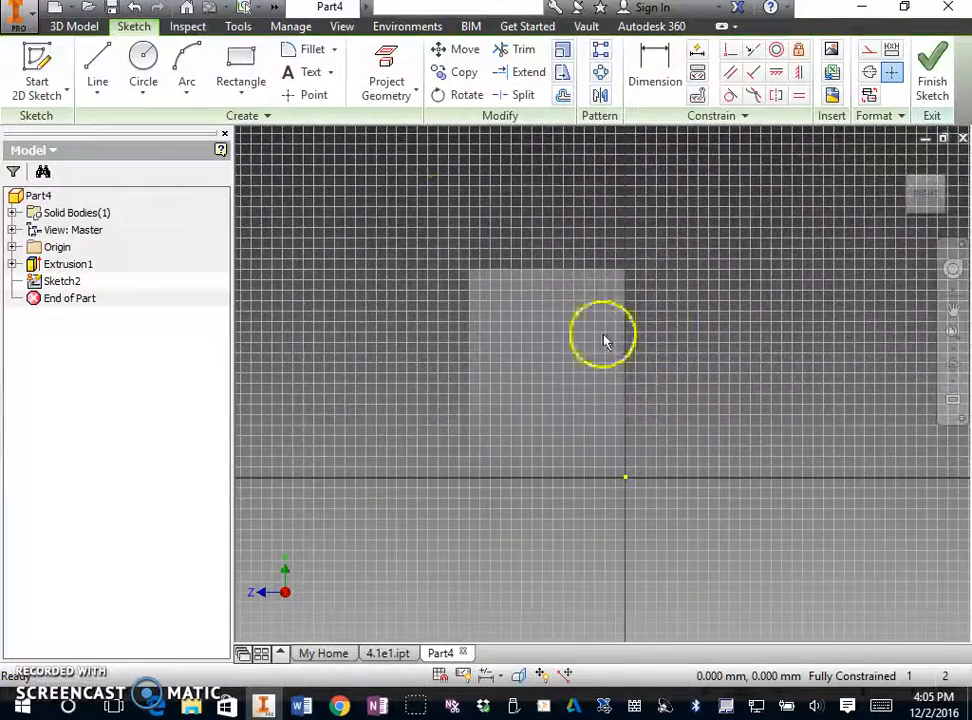
Draw a rectangle about 12 mm wide in the lower part of the end face, and dismiss the save reminder
{"action": "left_click", "coordinate": [240, 75]}
{"action": "left_click", "coordinate": [530, 415]}
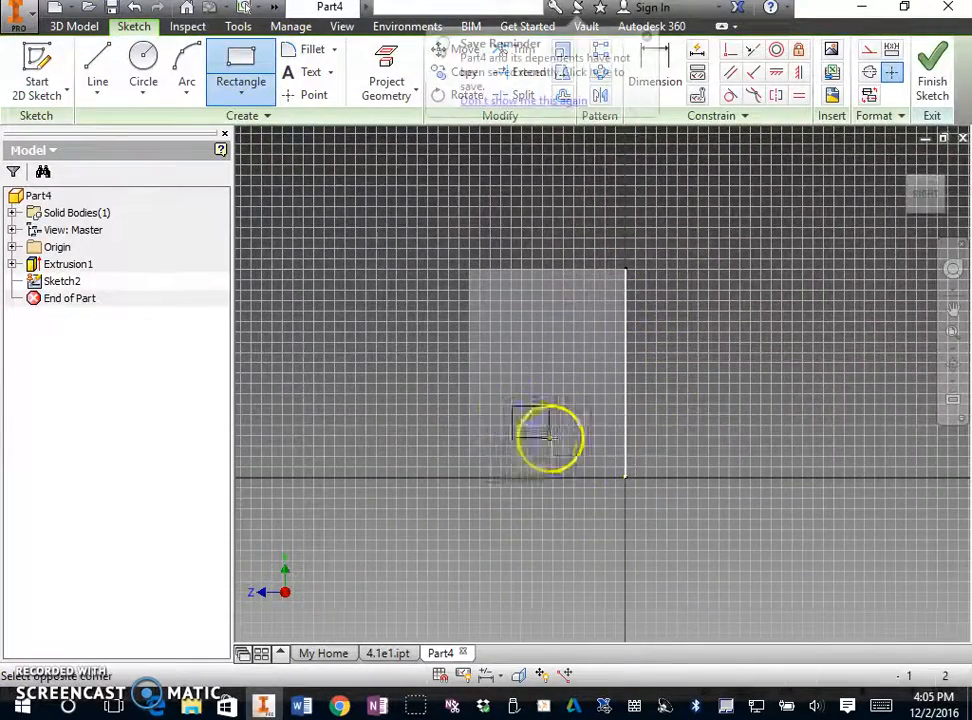
{"action": "left_click", "coordinate": [577, 445]}
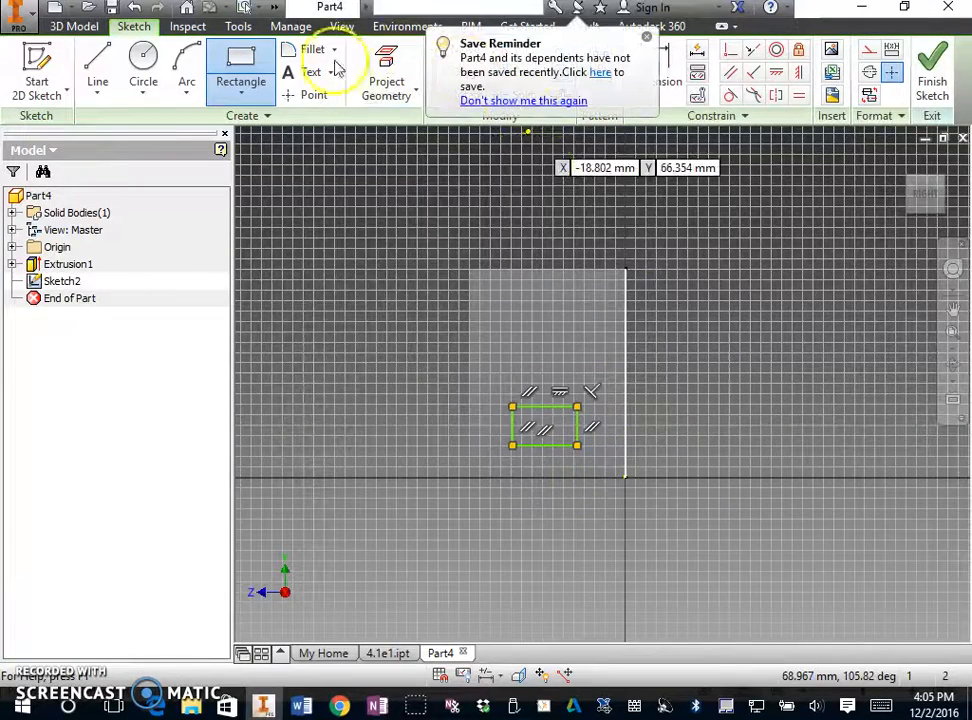
{"action": "left_click", "coordinate": [646, 37]}
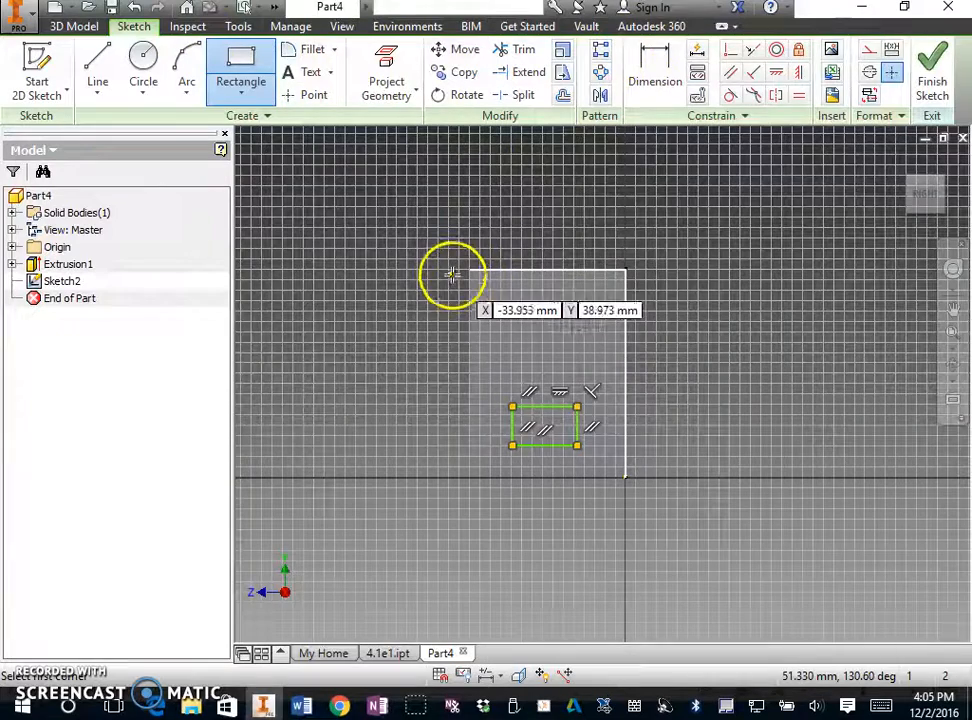
Dimension the rectangle on the end face 15 mm wide and 10 mm high
{"action": "left_click", "coordinate": [668, 66]}
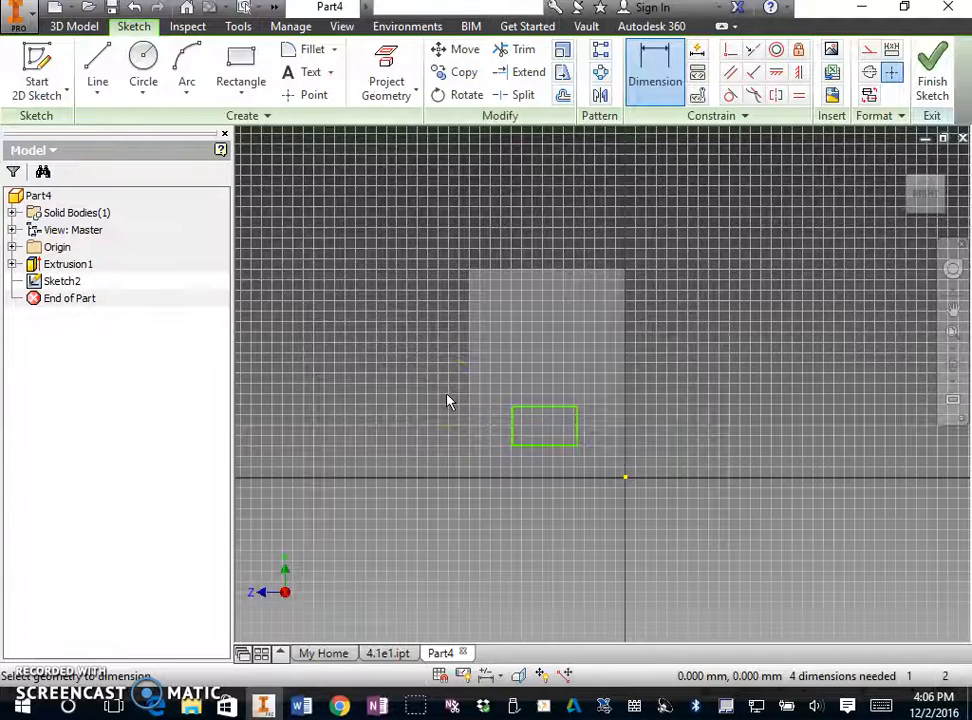
{"action": "left_click", "coordinate": [549, 407]}
{"action": "left_click", "coordinate": [547, 384]}
{"action": "type", "text": "15"}
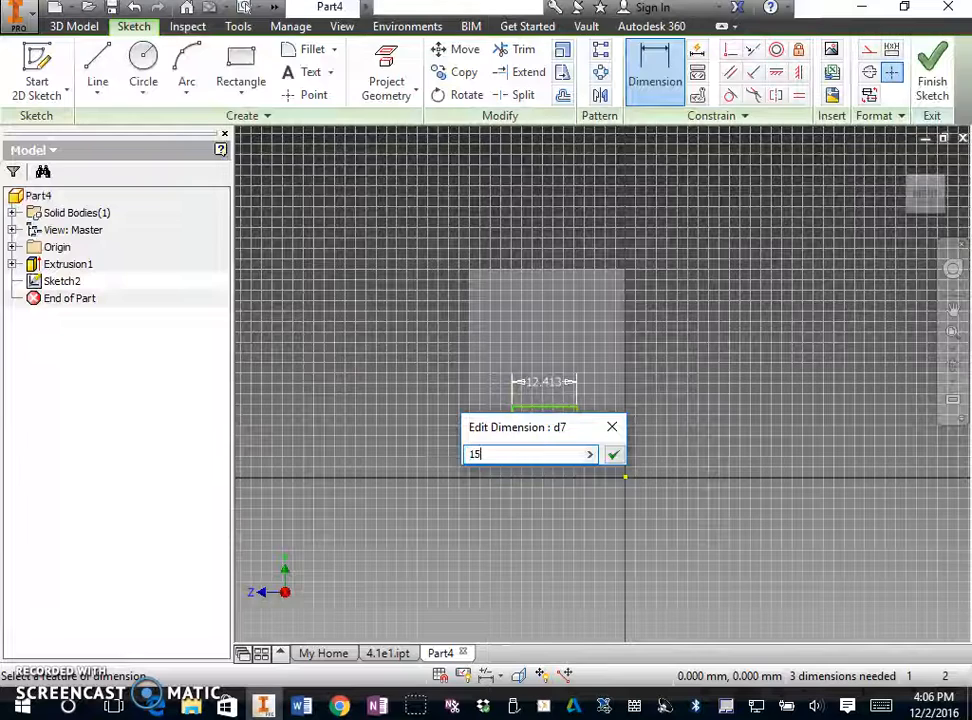
{"action": "key", "text": "Return"}
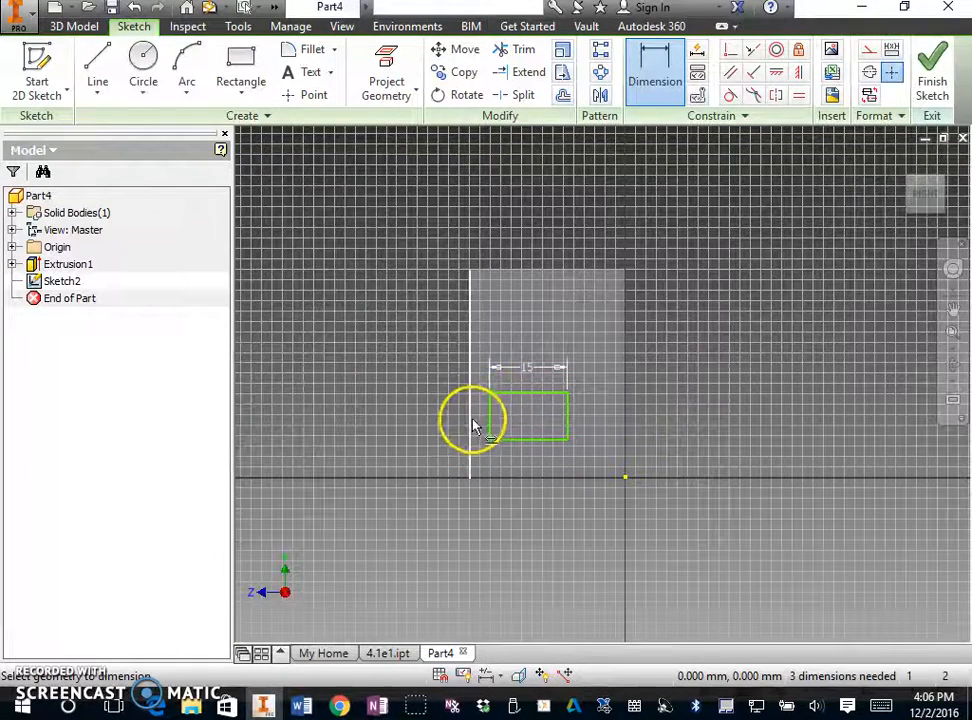
{"action": "left_click", "coordinate": [573, 418]}
{"action": "left_click", "coordinate": [582, 414]}
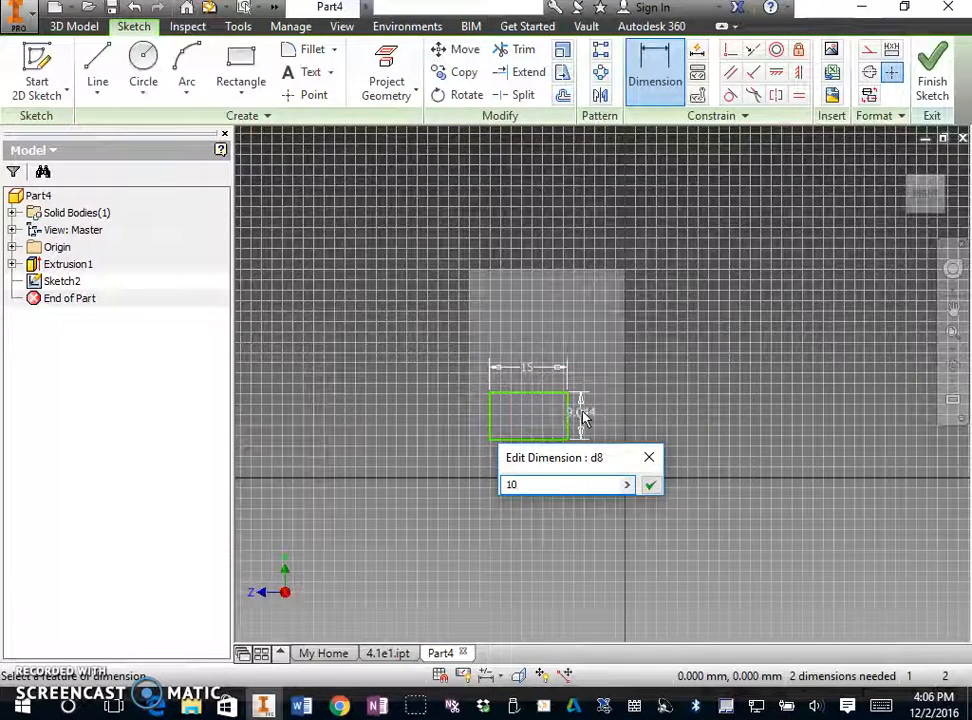
{"action": "type", "text": "10"}
{"action": "key", "text": "Return"}
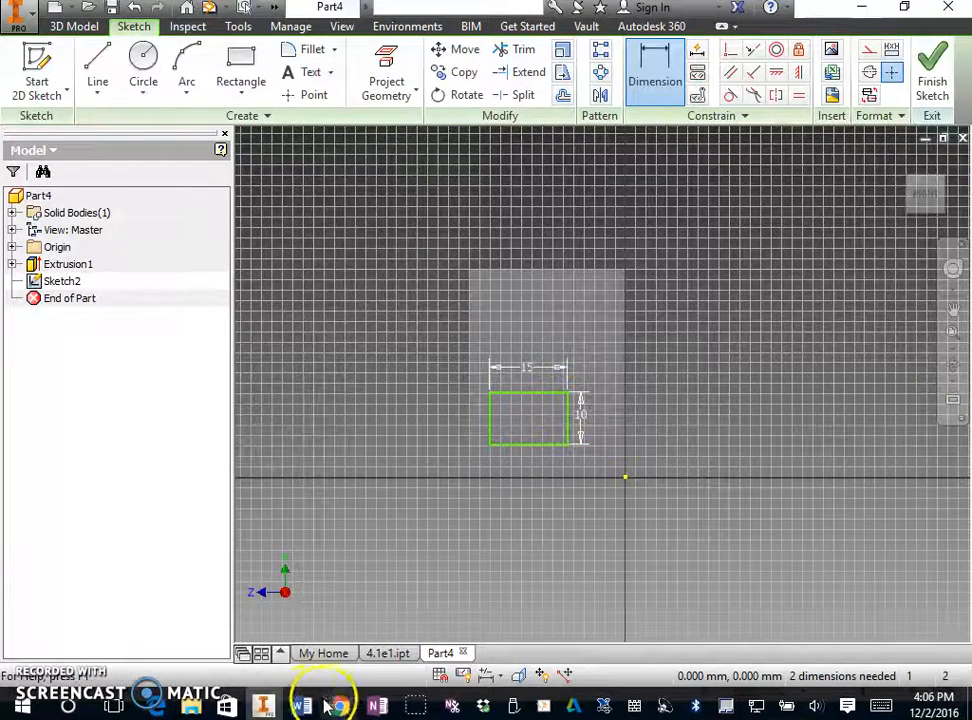
Switch to Word to check the opening's offset from the side edge in ModelingIntro.docx, and return to Inventor
{"action": "mouse_move", "coordinate": [304, 705]}
{"action": "left_click", "coordinate": [245, 629]}
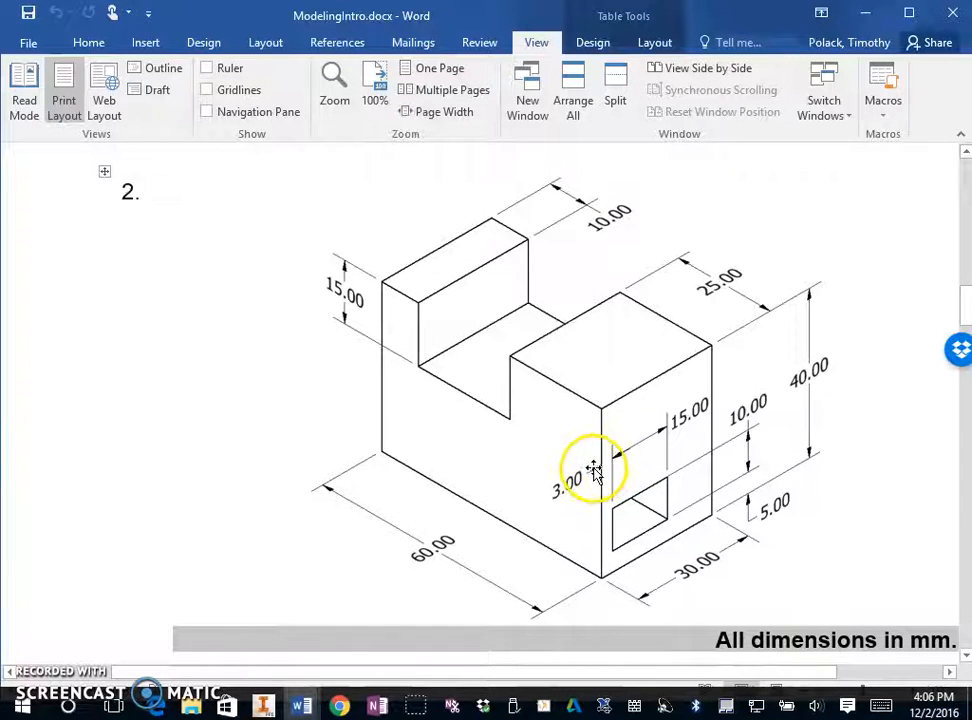
{"action": "left_click", "coordinate": [263, 705]}
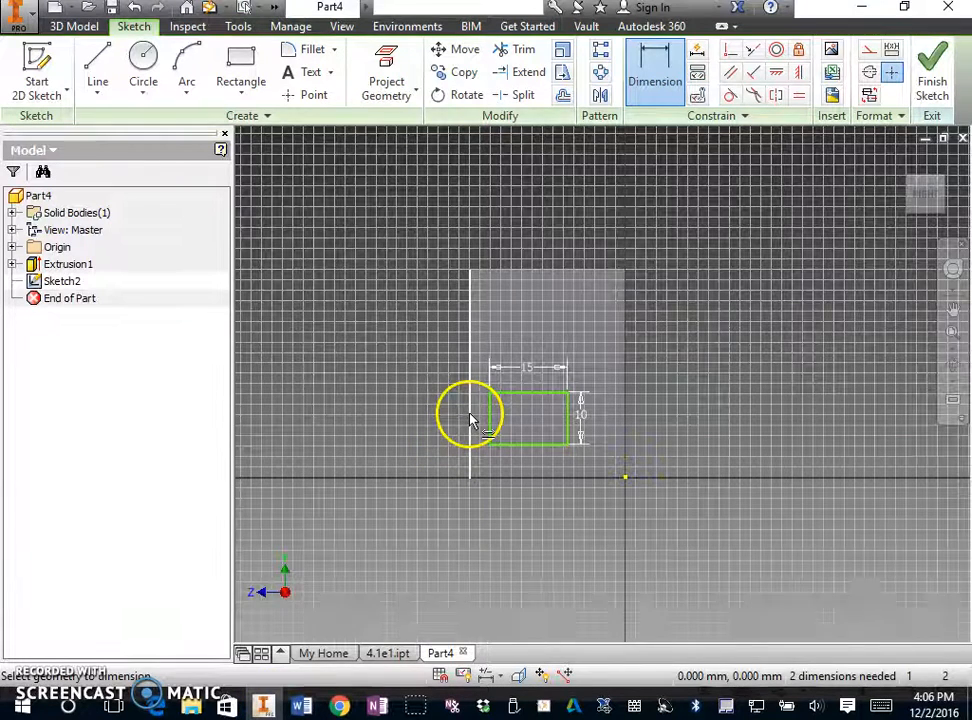
Dimension the rectangle's near vertical side 3 mm from the face's adjacent vertical edge
{"action": "left_click", "coordinate": [470, 420]}
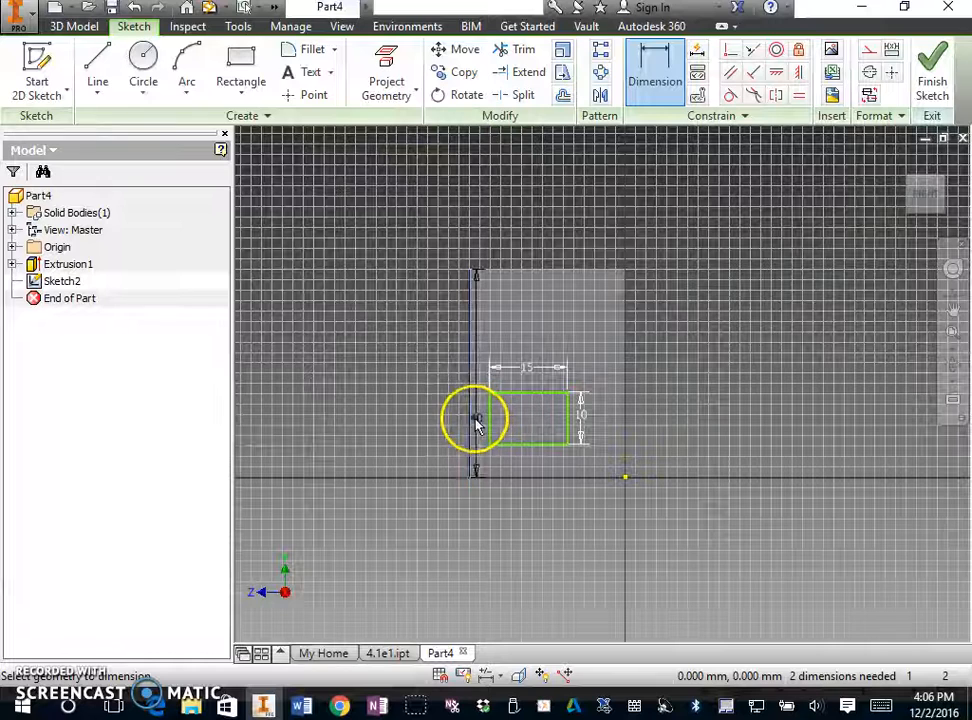
{"action": "left_click", "coordinate": [489, 425]}
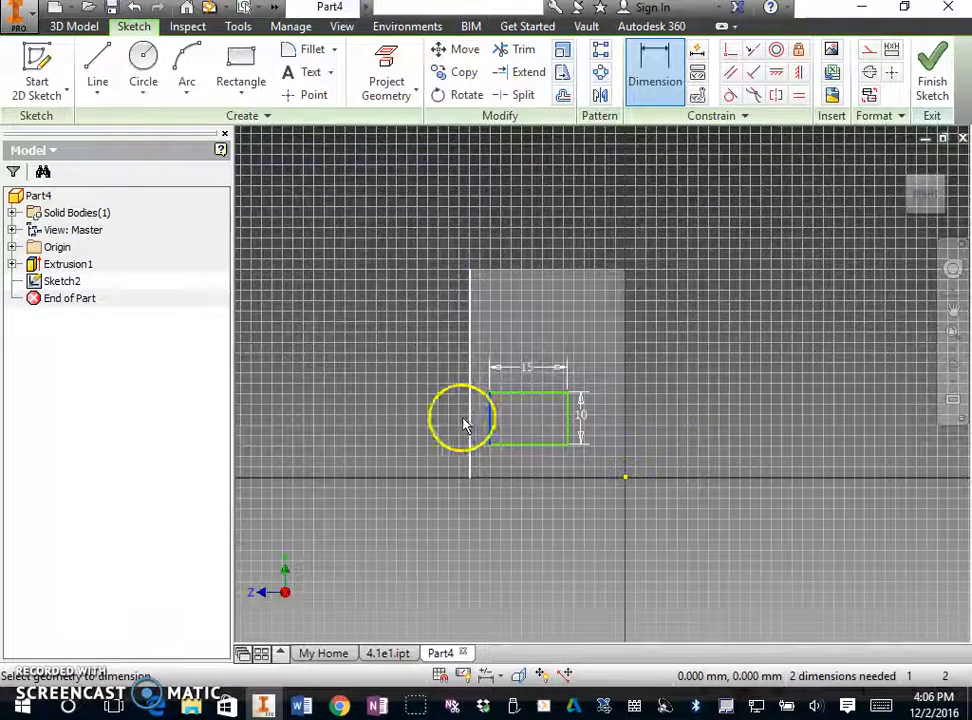
{"action": "left_click", "coordinate": [445, 425]}
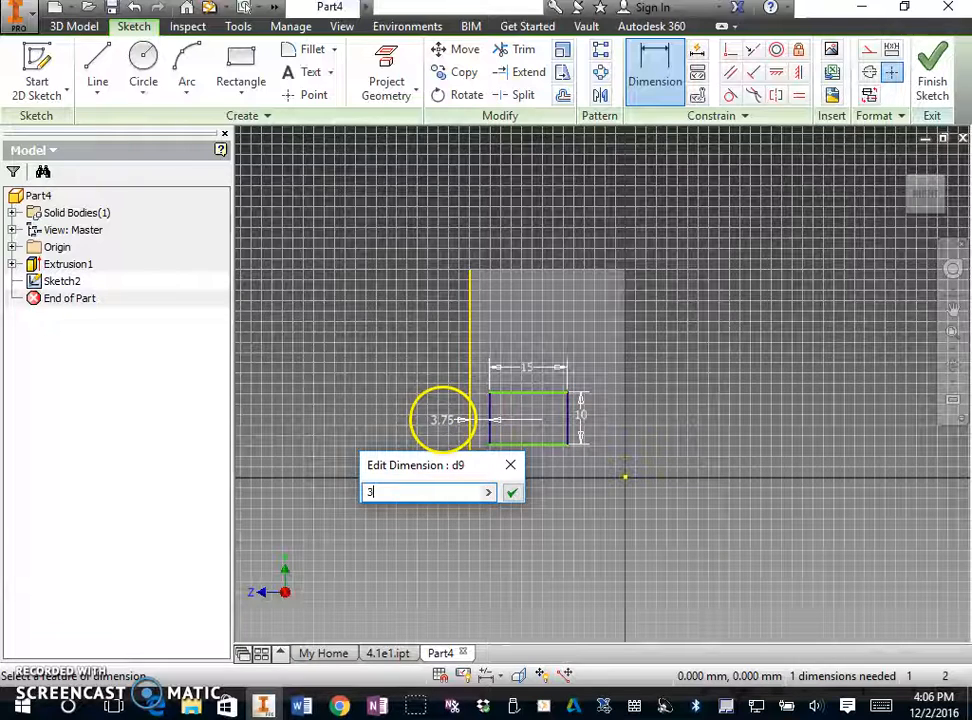
{"action": "key", "text": "Return"}
{"action": "left_click", "coordinate": [447, 423]}
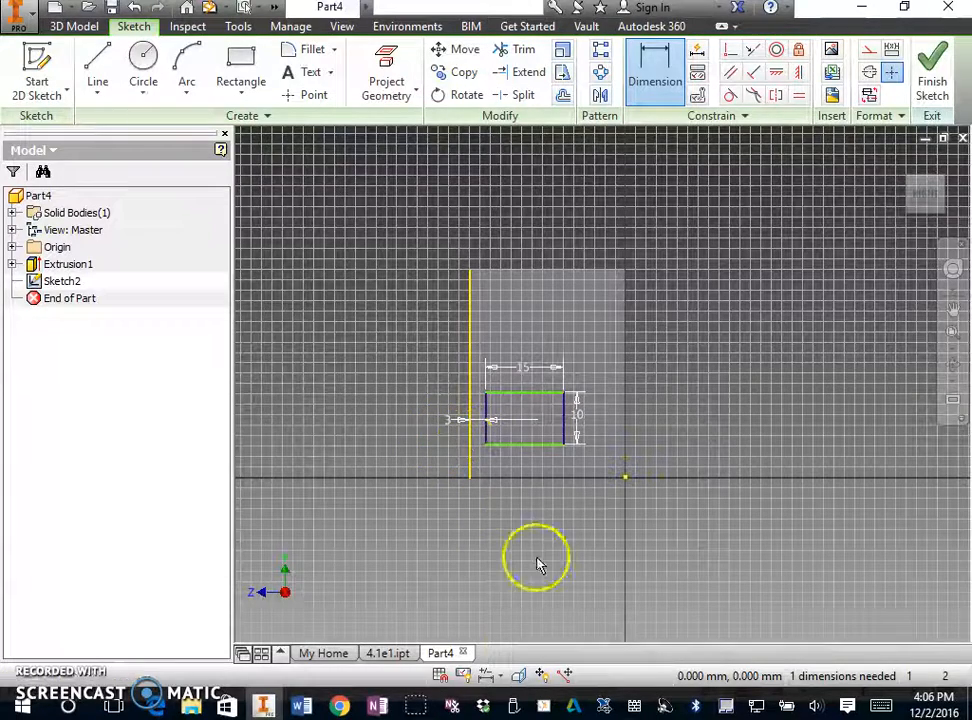
Switch to Word to check the opening's height above the bottom edge in ModelingIntro.docx, and return to Inventor
{"action": "mouse_move", "coordinate": [303, 707]}
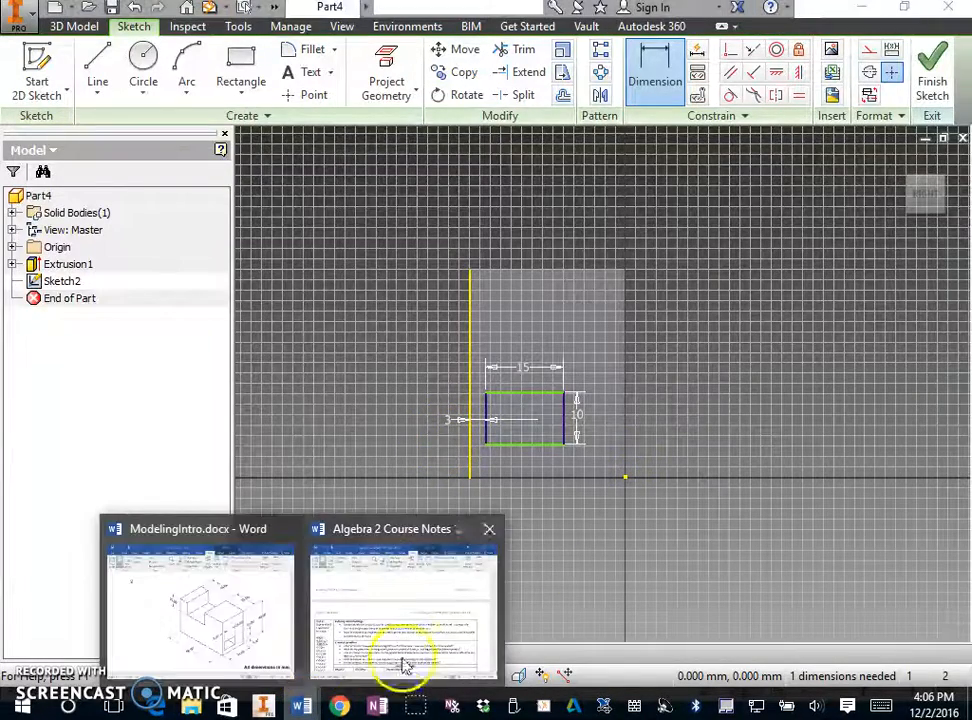
{"action": "left_click", "coordinate": [254, 638]}
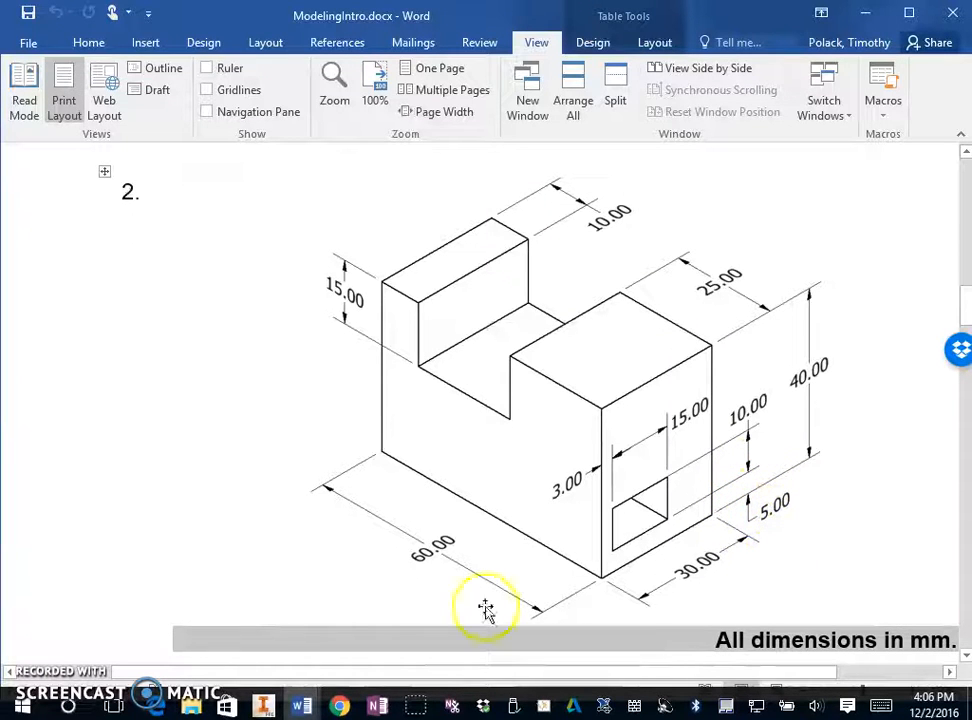
{"action": "left_click", "coordinate": [263, 706]}
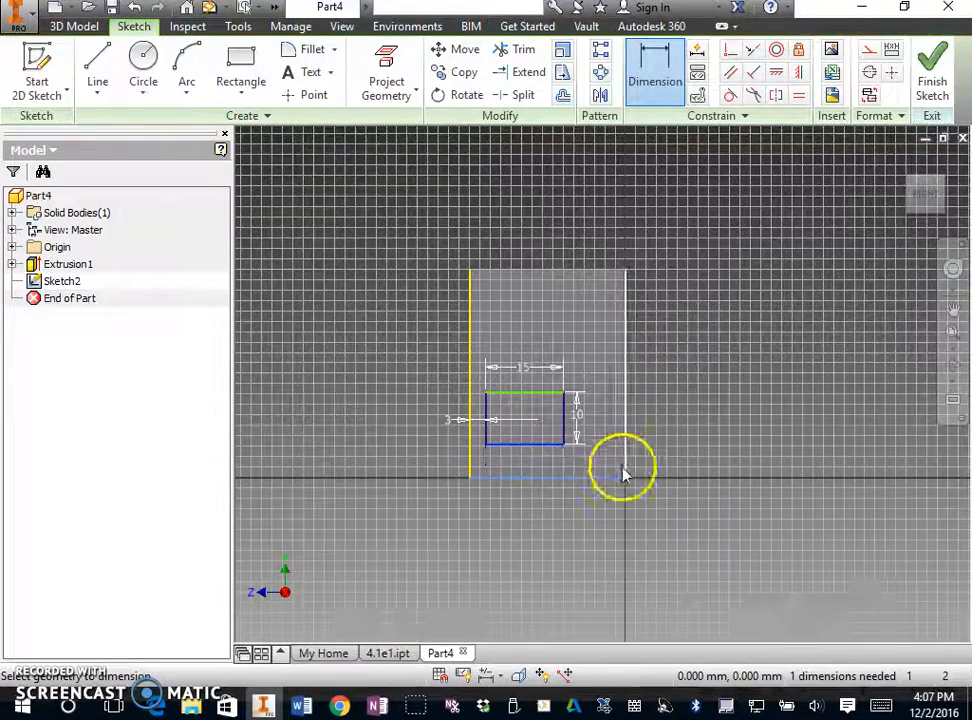
Dimension the rectangle's lower side 5 mm above the face's bottom edge and finish the sketch
{"action": "left_click", "coordinate": [515, 478]}
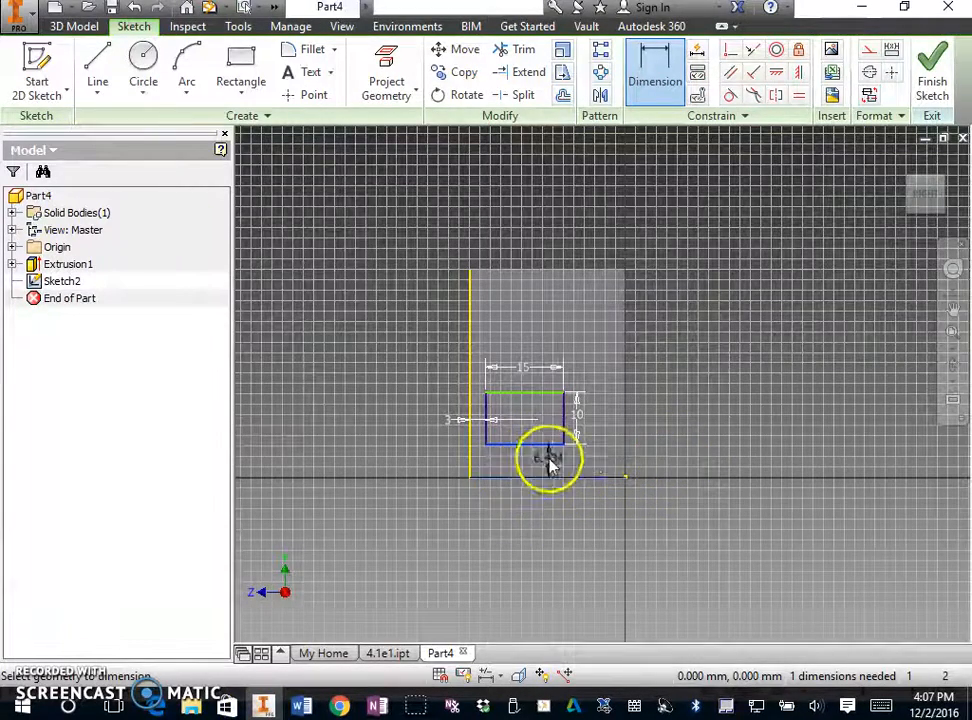
{"action": "left_click", "coordinate": [662, 460]}
{"action": "key", "text": "BackSpace"}
{"action": "key", "text": "BackSpace"}
{"action": "type", "text": "5"}
{"action": "key", "text": "Return"}
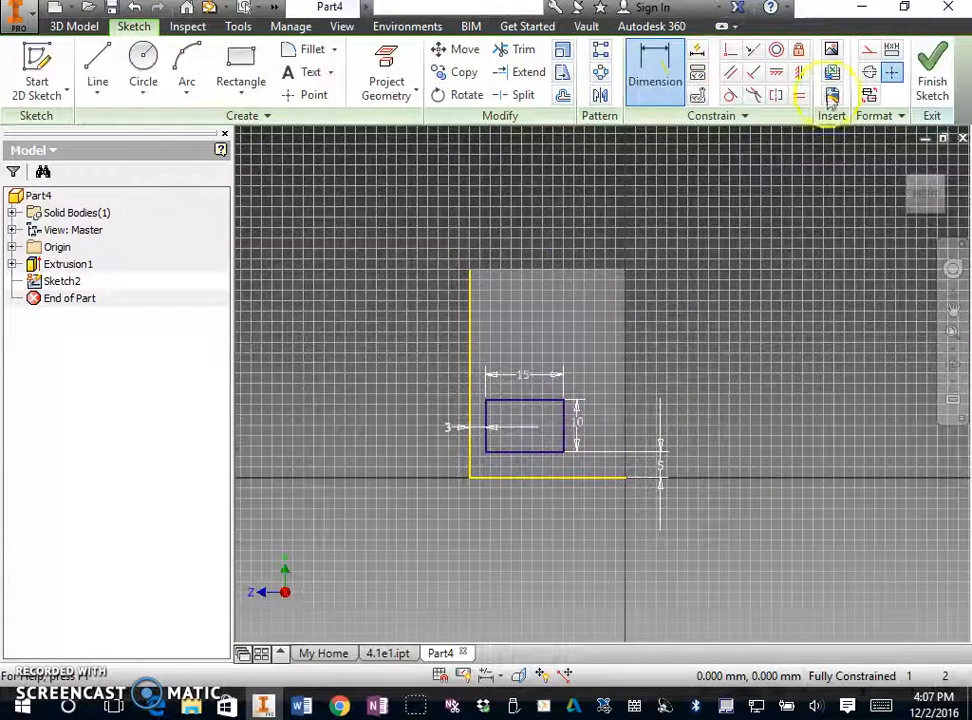
{"action": "left_click", "coordinate": [925, 80]}
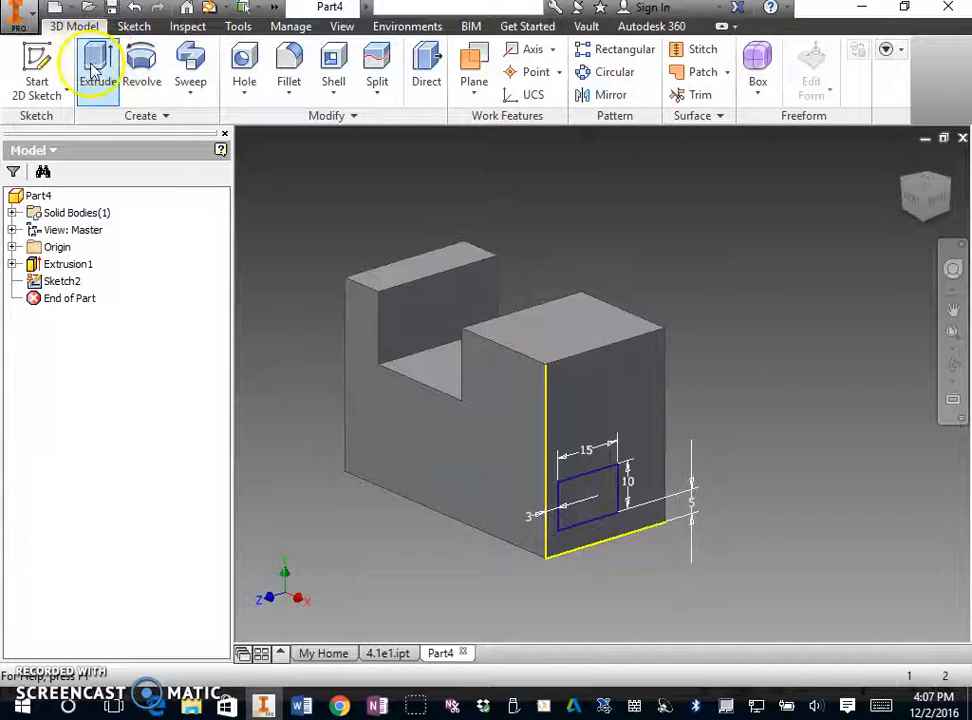
Start an Extrude feature using the rectangle on the block's end face as its profile
{"action": "right_click", "coordinate": [768, 316]}
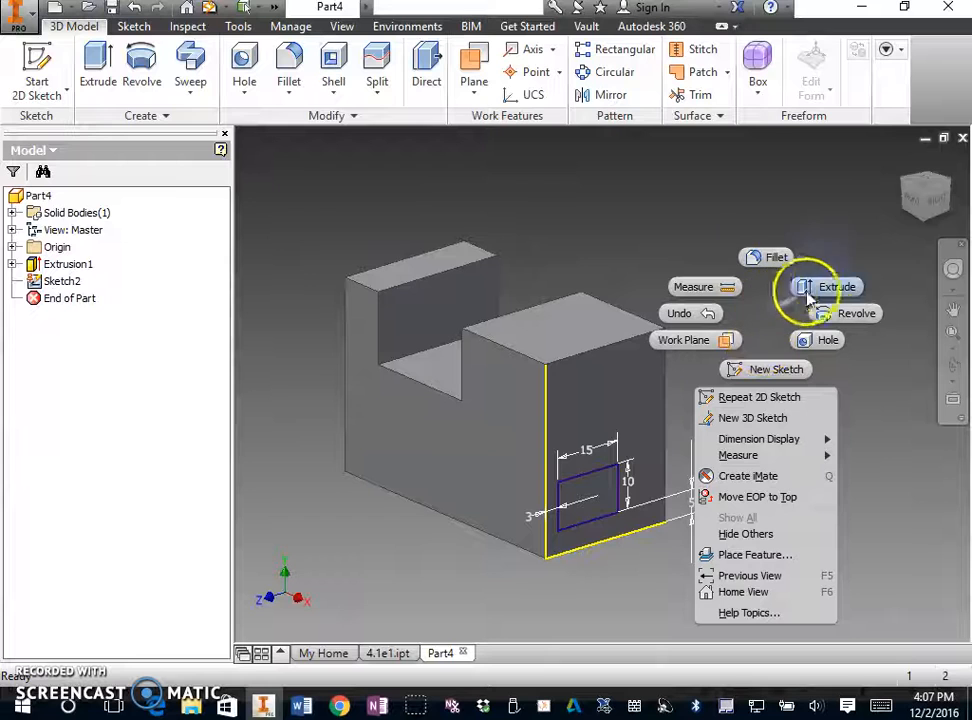
{"action": "left_click", "coordinate": [822, 290]}
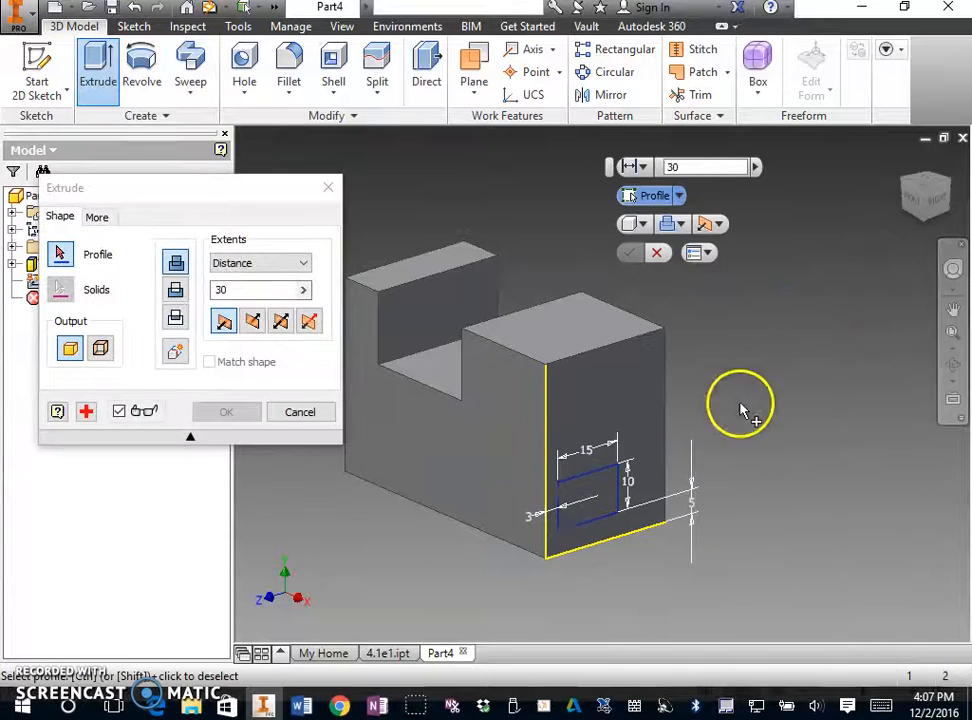
{"action": "left_click", "coordinate": [604, 508]}
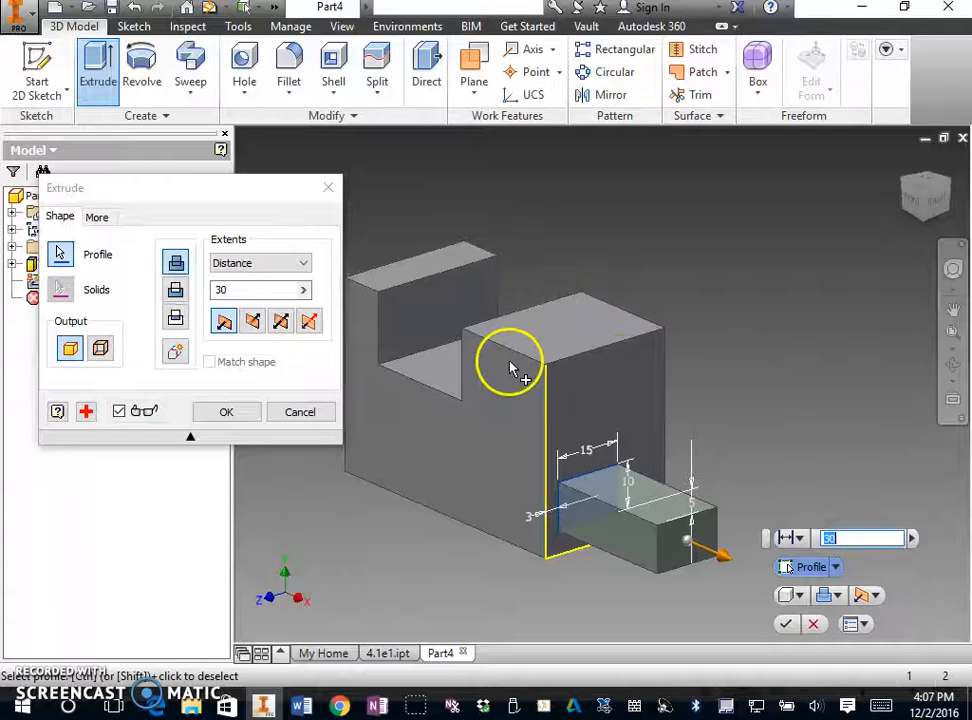
Try the Cut and Join operations and both extrusion directions on the rectangle profile
{"action": "left_click", "coordinate": [174, 293]}
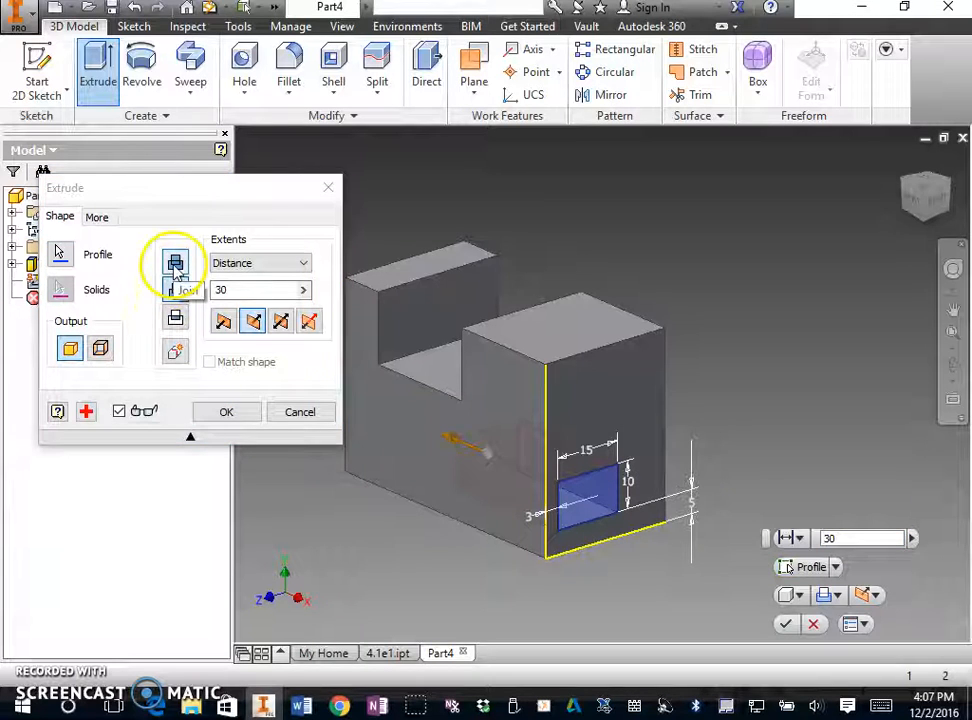
{"action": "left_click", "coordinate": [175, 264]}
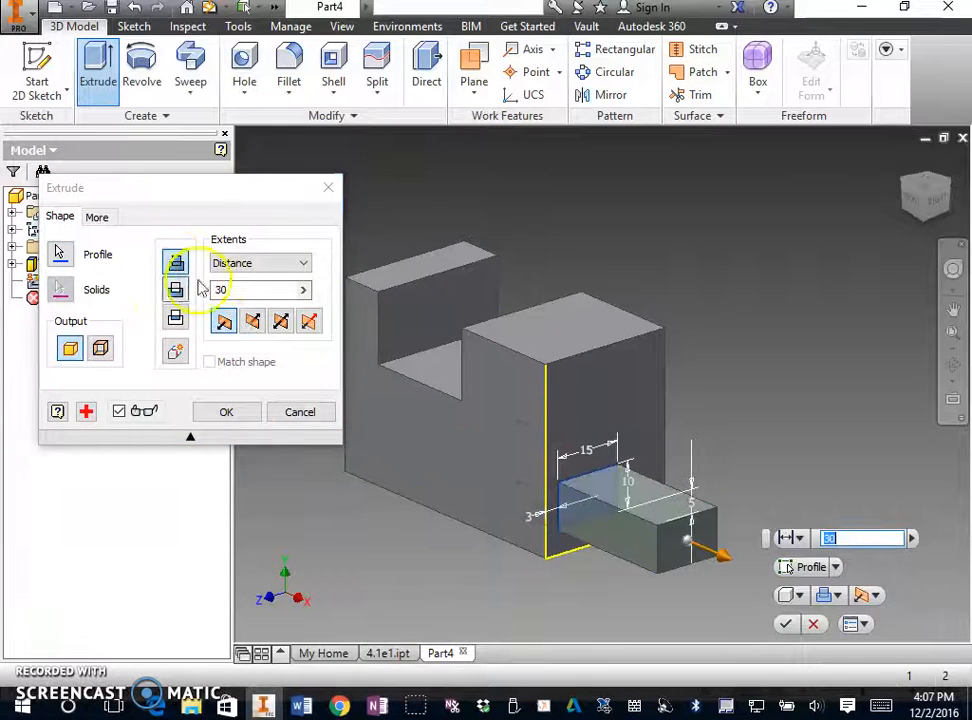
{"action": "left_click", "coordinate": [247, 330]}
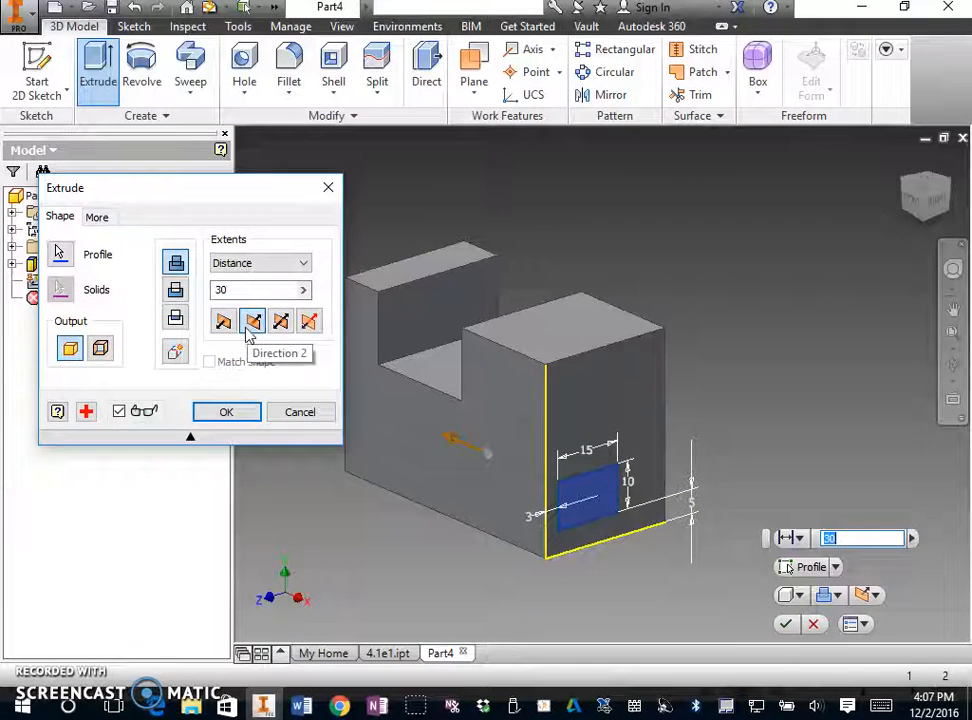
{"action": "left_click", "coordinate": [224, 322]}
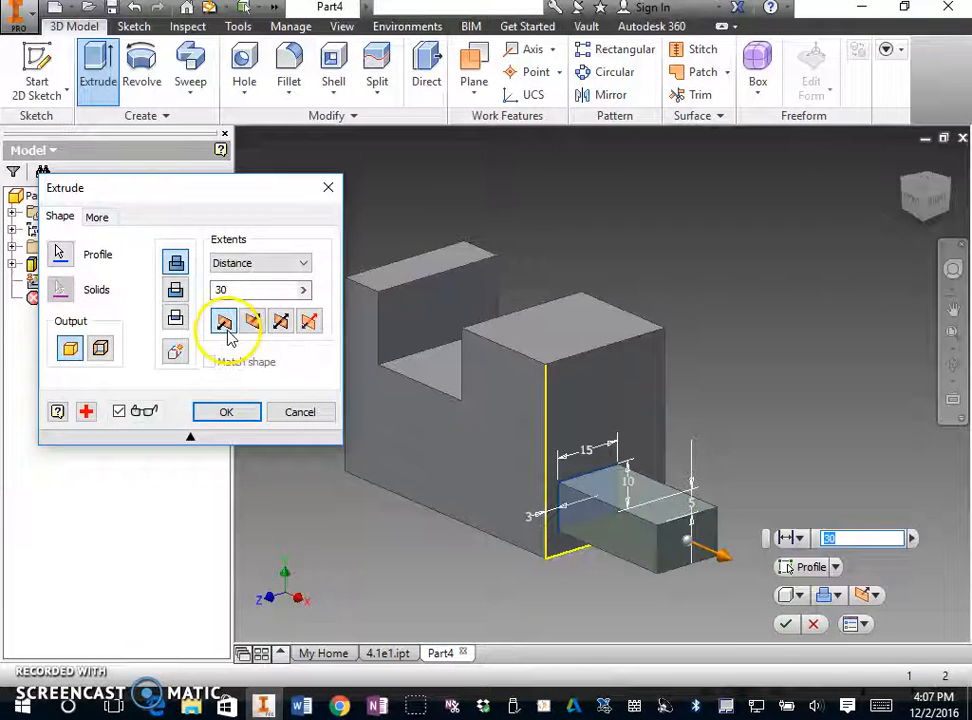
Cut the rectangle profile through the block in Direction 2 with the extent set to To Next
{"action": "left_click", "coordinate": [174, 296]}
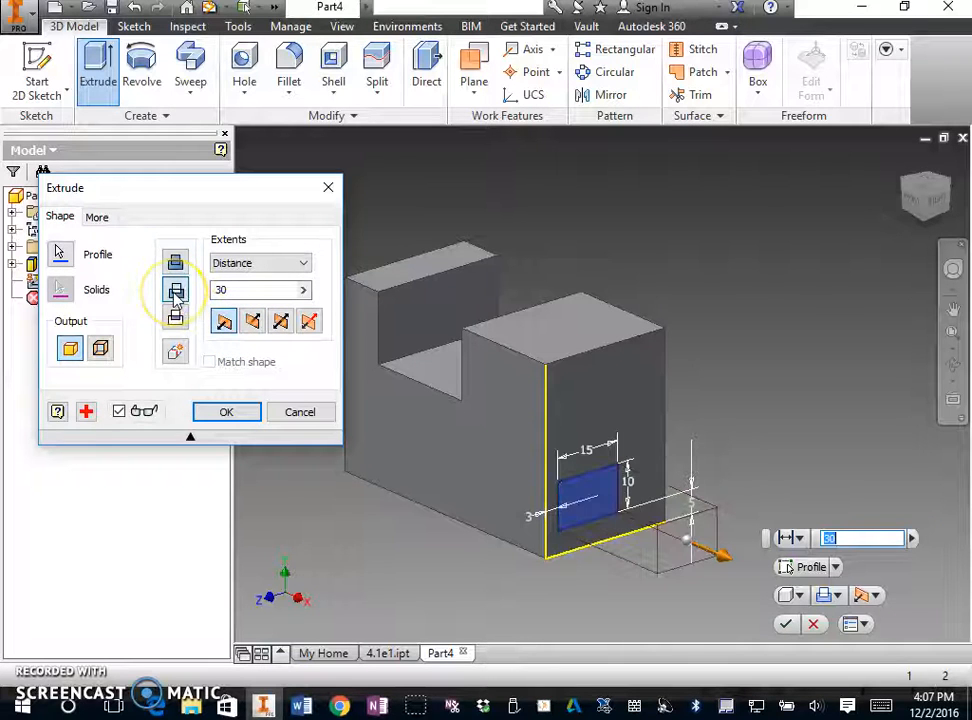
{"action": "left_click", "coordinate": [253, 328]}
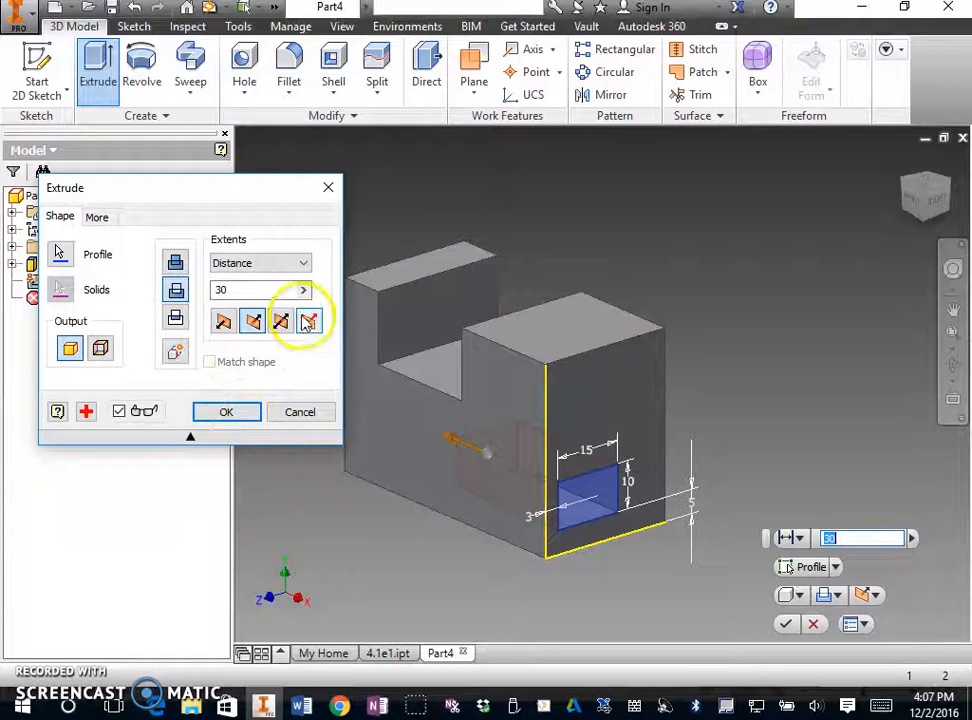
{"action": "left_click", "coordinate": [302, 264]}
{"action": "left_click", "coordinate": [302, 265]}
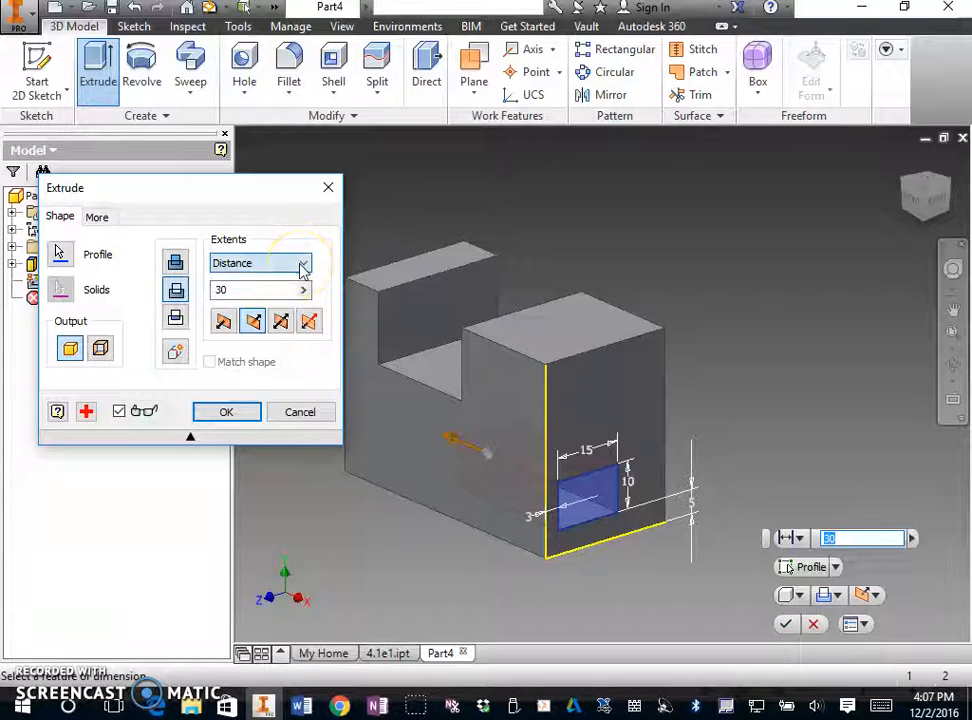
{"action": "left_click", "coordinate": [273, 295]}
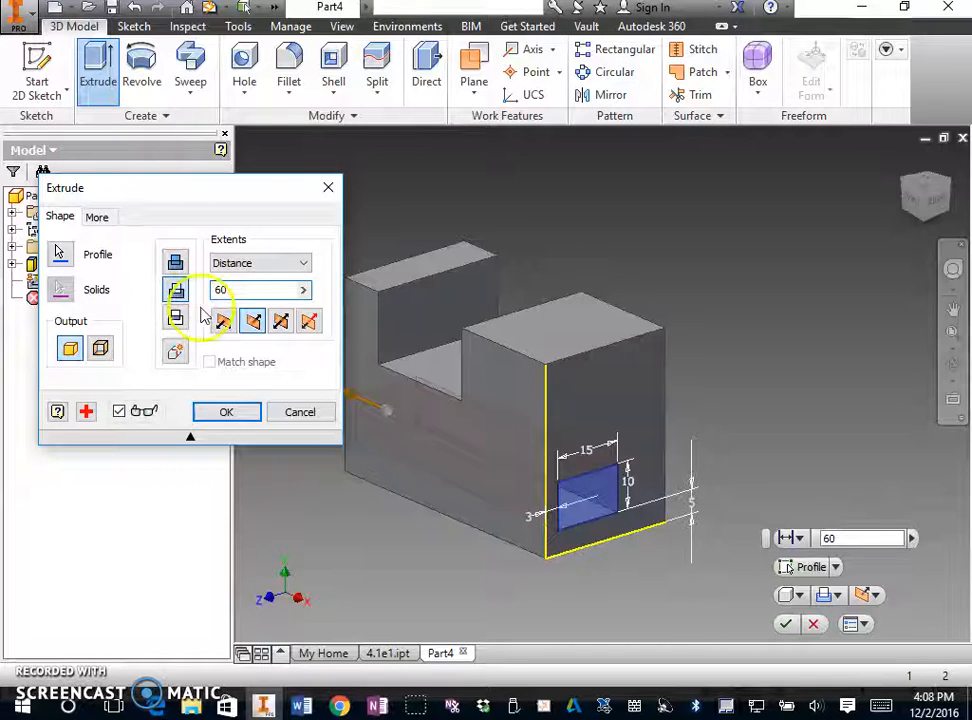
{"action": "left_click", "coordinate": [239, 266]}
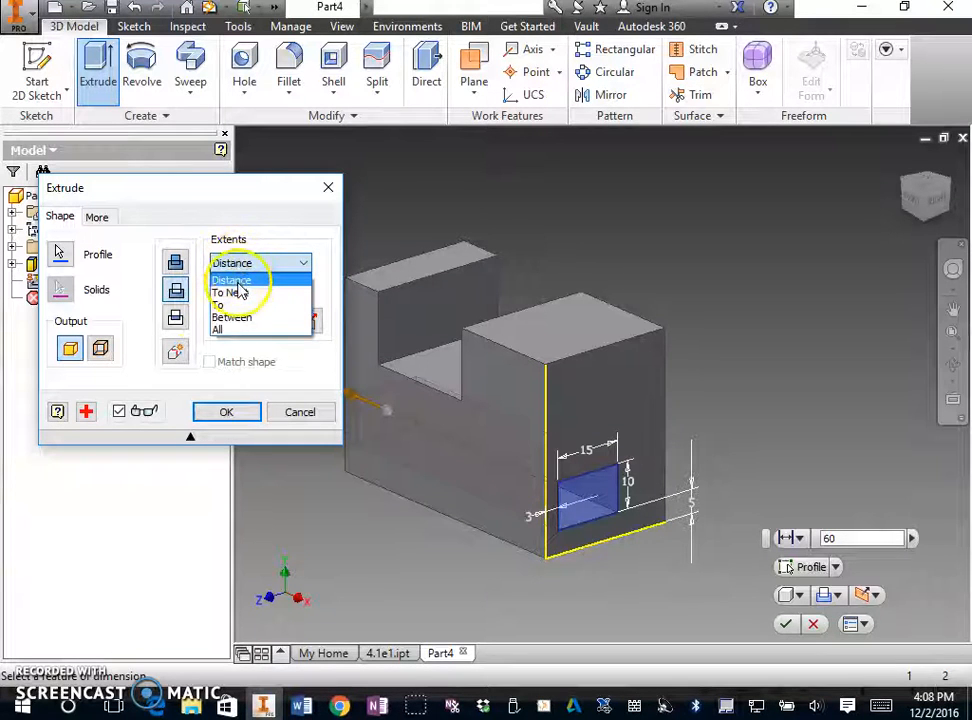
{"action": "left_click", "coordinate": [244, 295]}
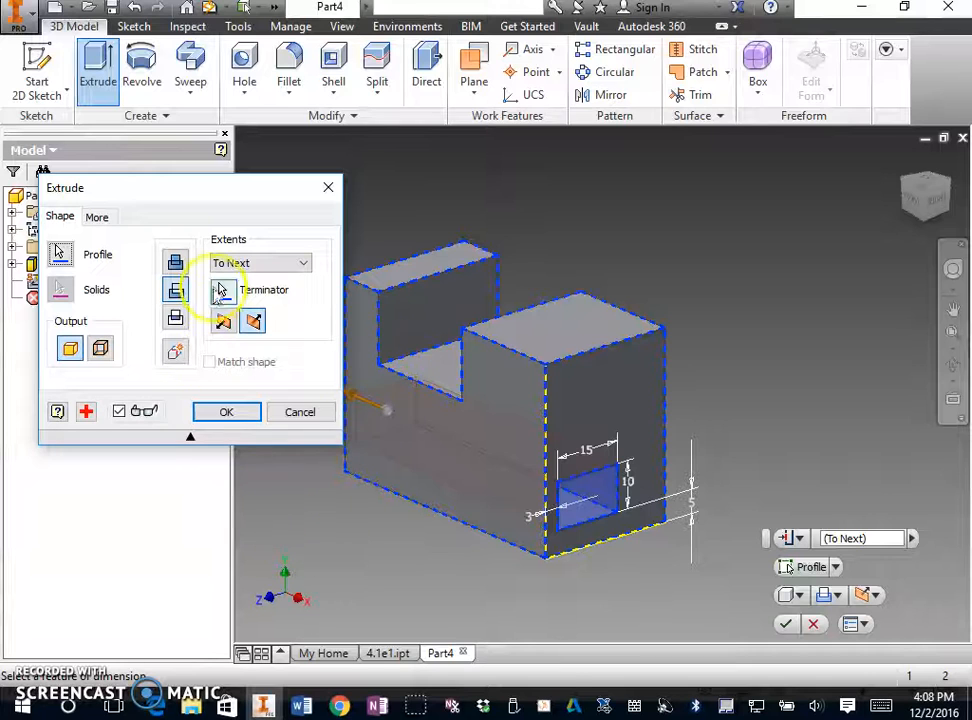
{"action": "left_click", "coordinate": [205, 416]}
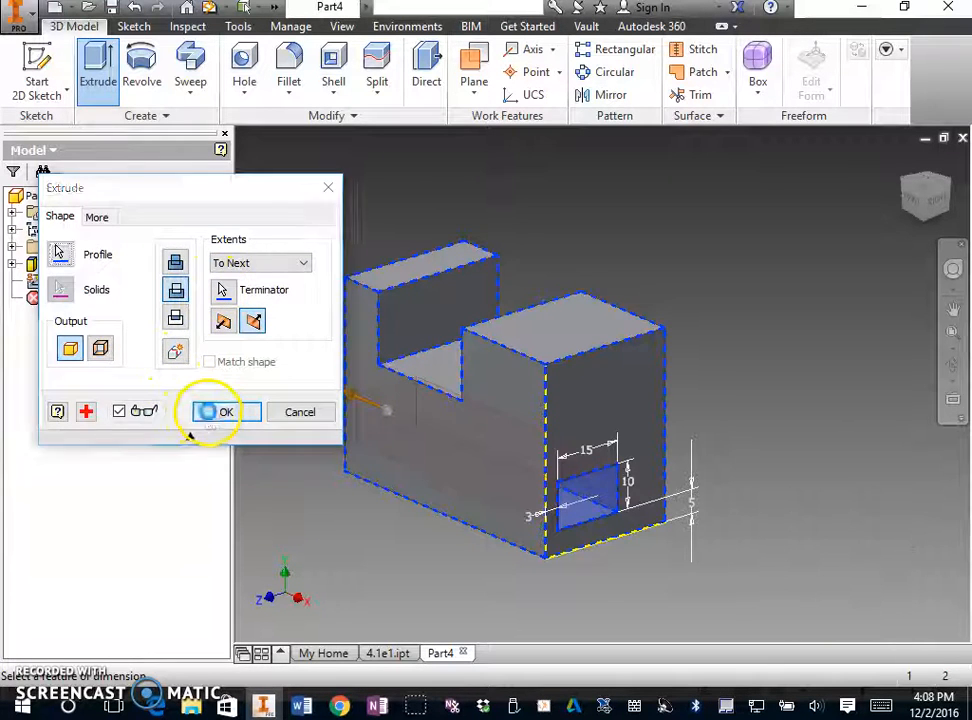
Inspect the opening from the opposite end, then capture the block's original isometric view with Snipping Tool
{"action": "left_click", "coordinate": [900, 185]}
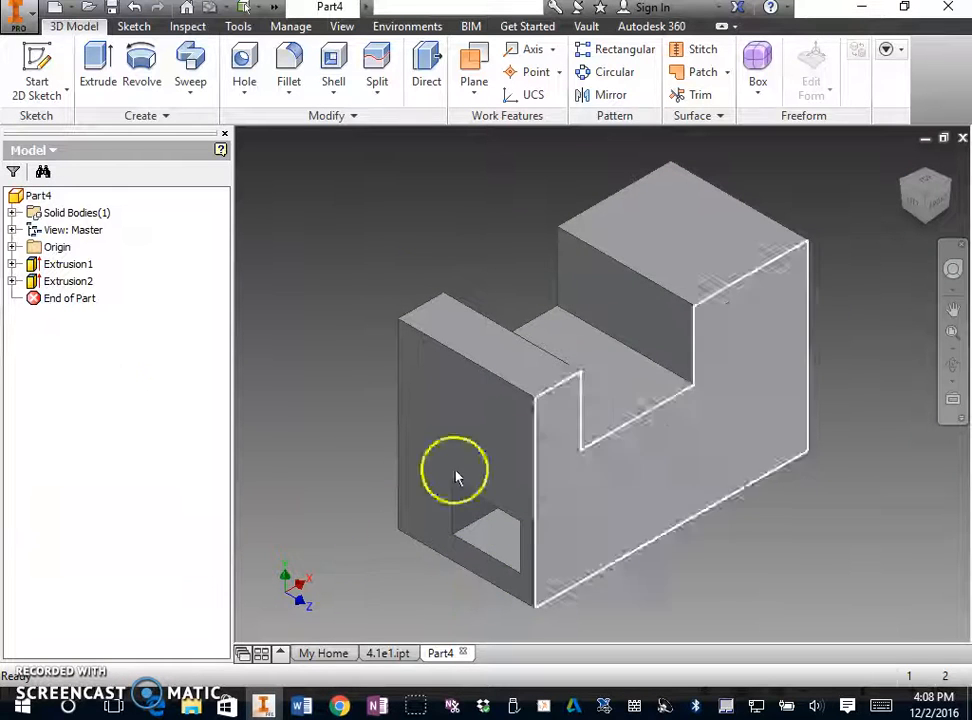
{"action": "left_click", "coordinate": [948, 190]}
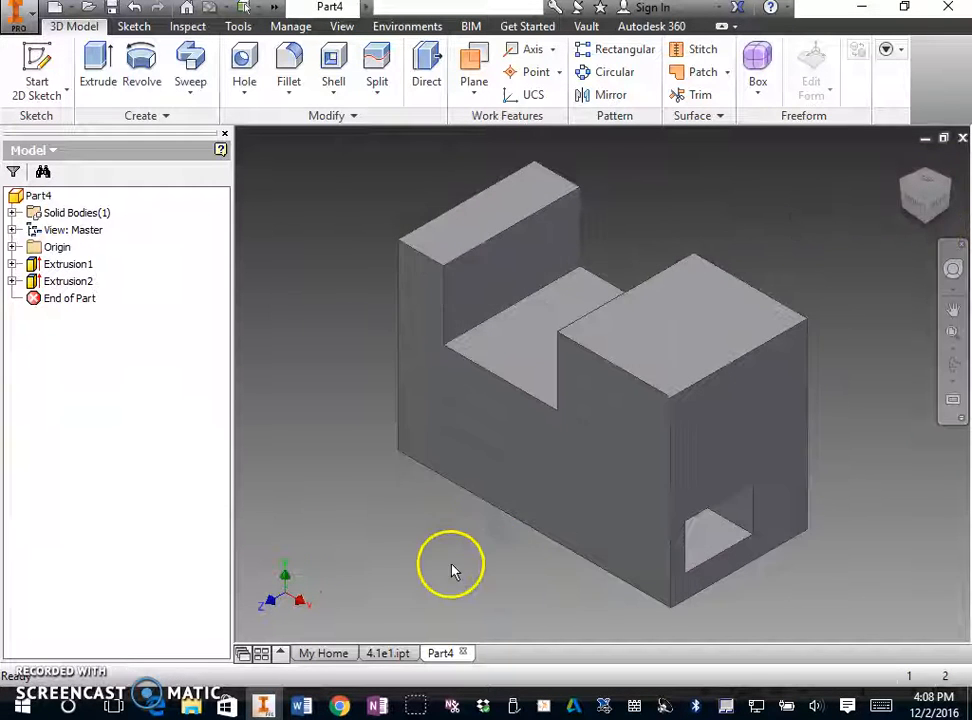
{"action": "left_click", "coordinate": [68, 706]}
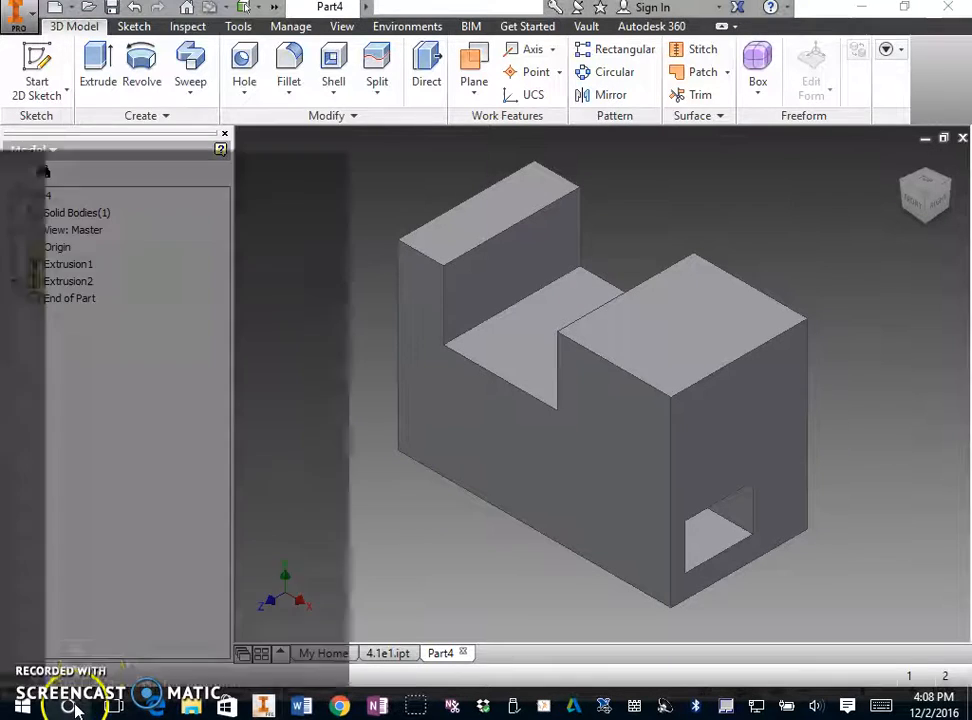
{"action": "type", "text": "sni"}
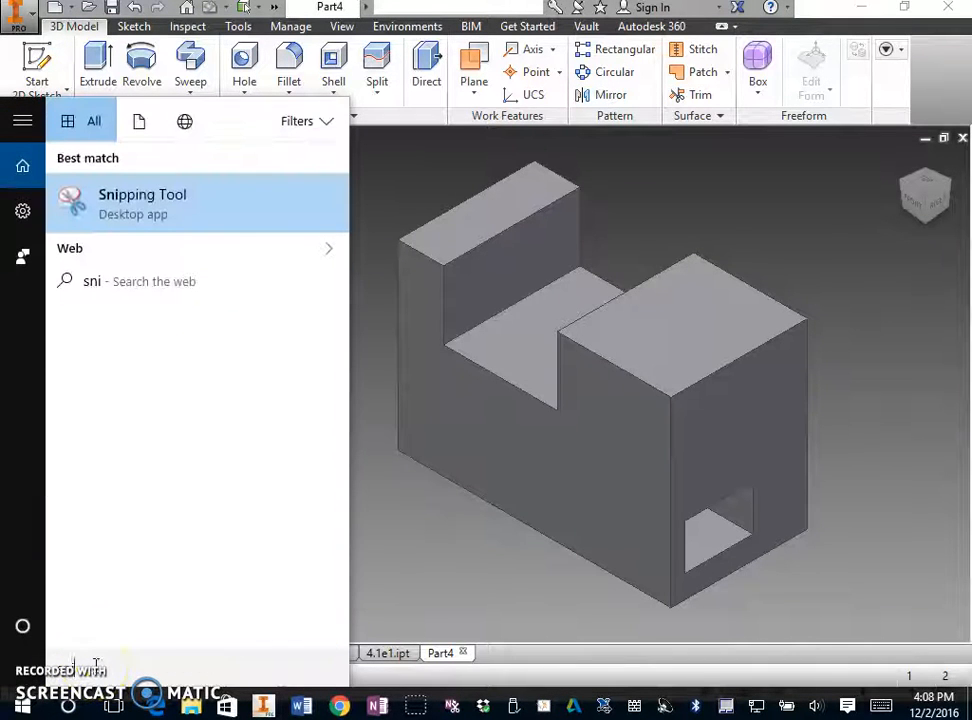
{"action": "left_click", "coordinate": [141, 198]}
{"action": "left_click", "coordinate": [700, 197]}
{"action": "left_click_drag", "start_coordinate": [343, 152], "coordinate": [845, 618]}
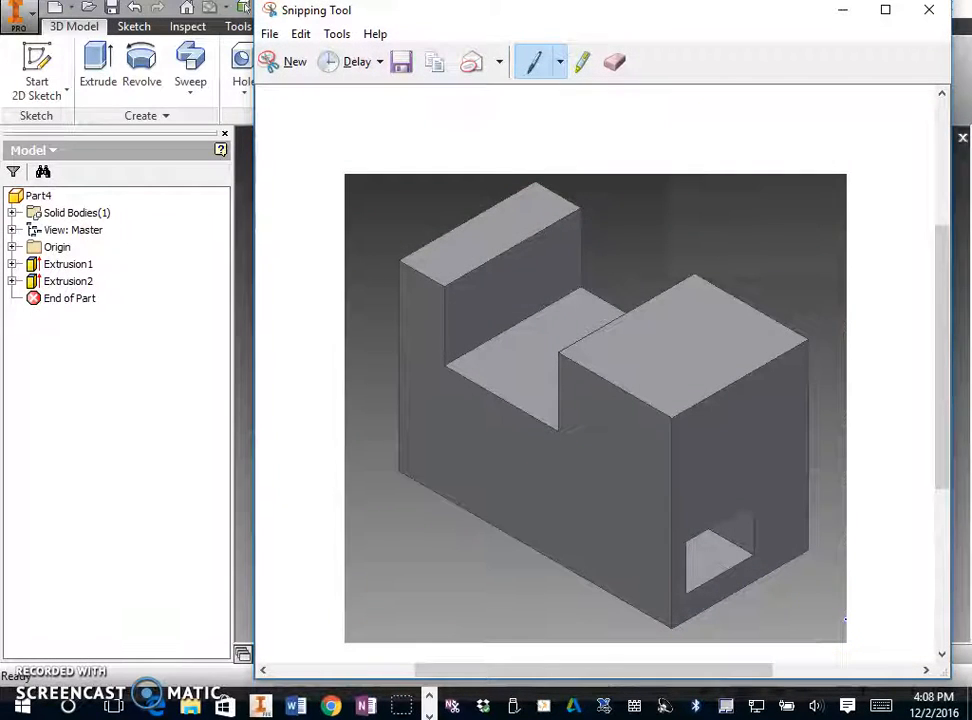
{"action": "left_click", "coordinate": [18, 14]}
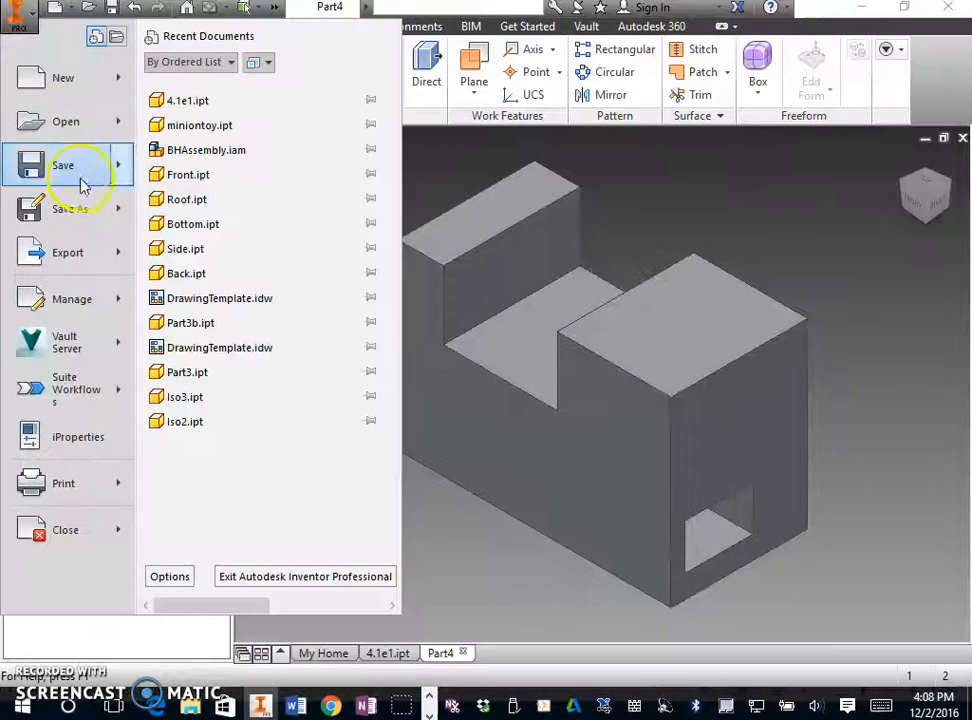
{"action": "left_click", "coordinate": [74, 214]}
{"action": "left_click", "coordinate": [565, 257]}
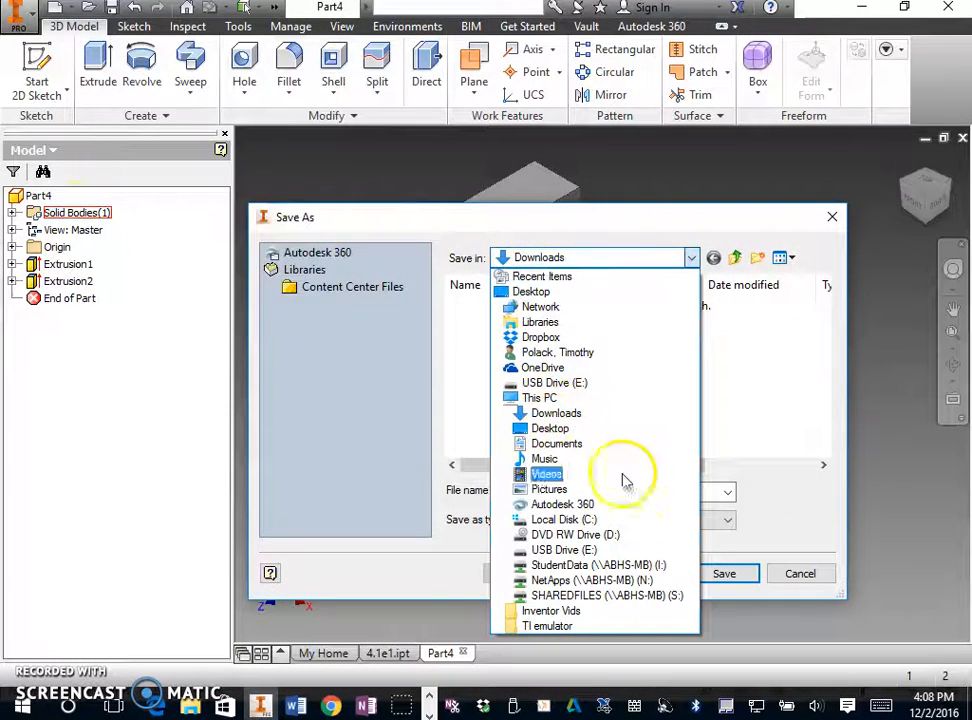
{"action": "left_click", "coordinate": [692, 258]}
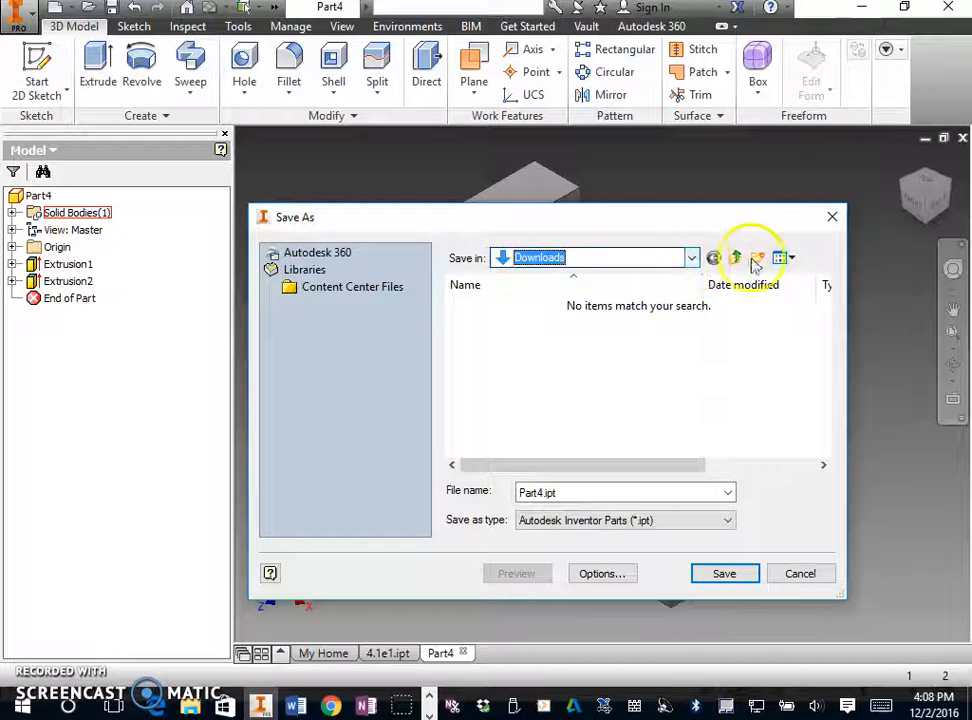
{"action": "left_click", "coordinate": [832, 216]}
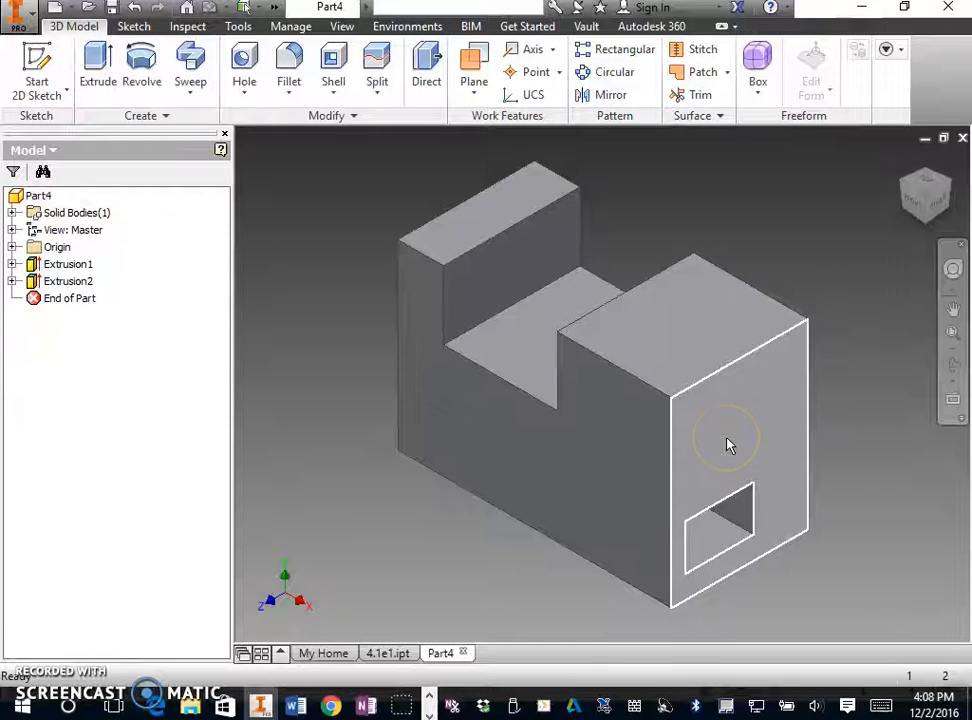
{"action": "mouse_move", "coordinate": [729, 446]}
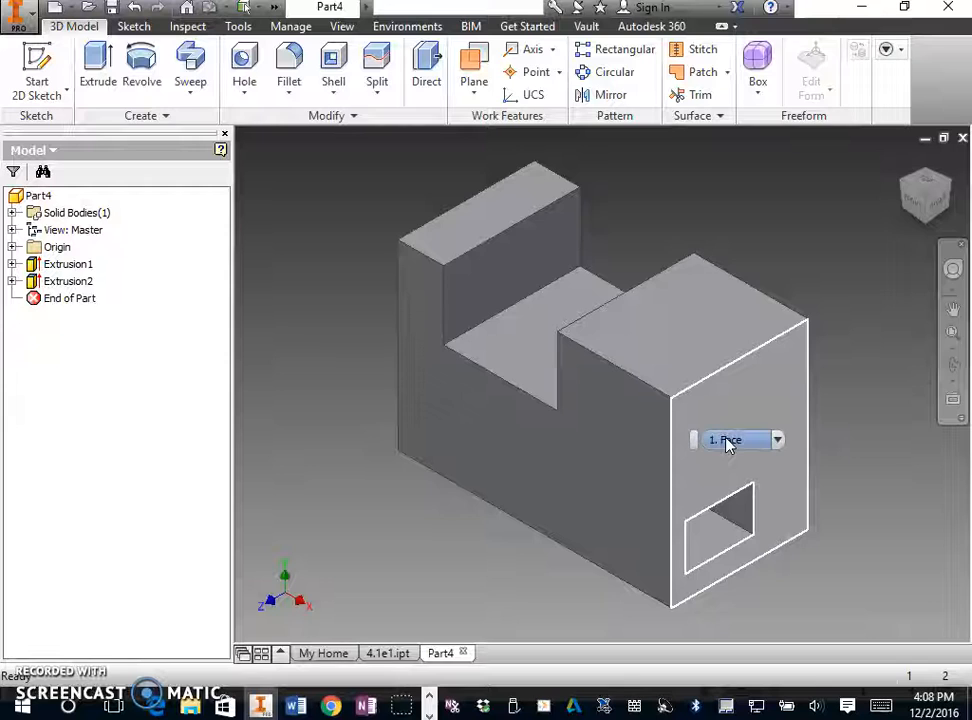